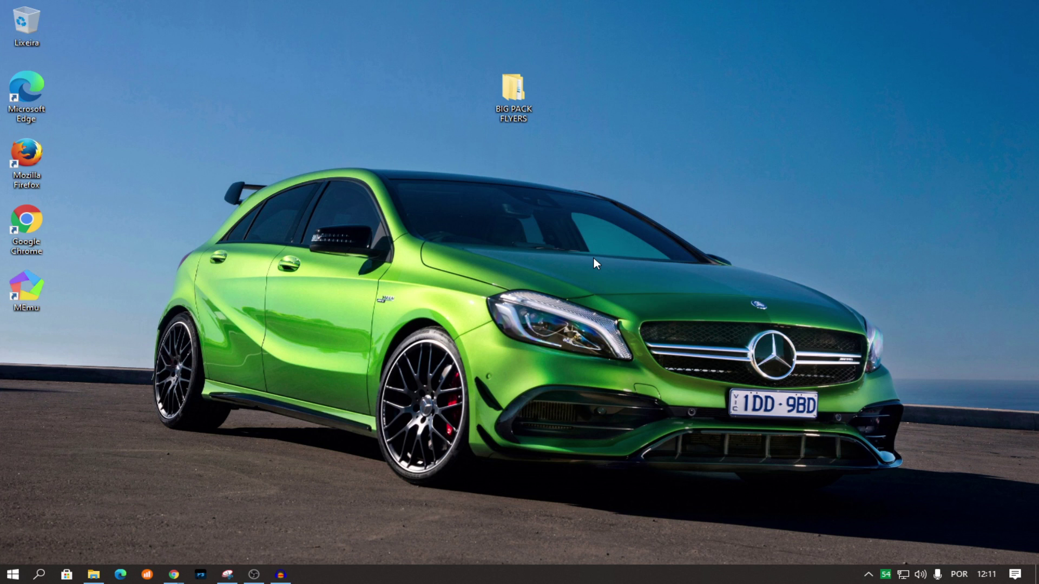
Open BIG PACK FLYERS, browse the BIG PACK folder and check its Properties.
double_click(518, 114)
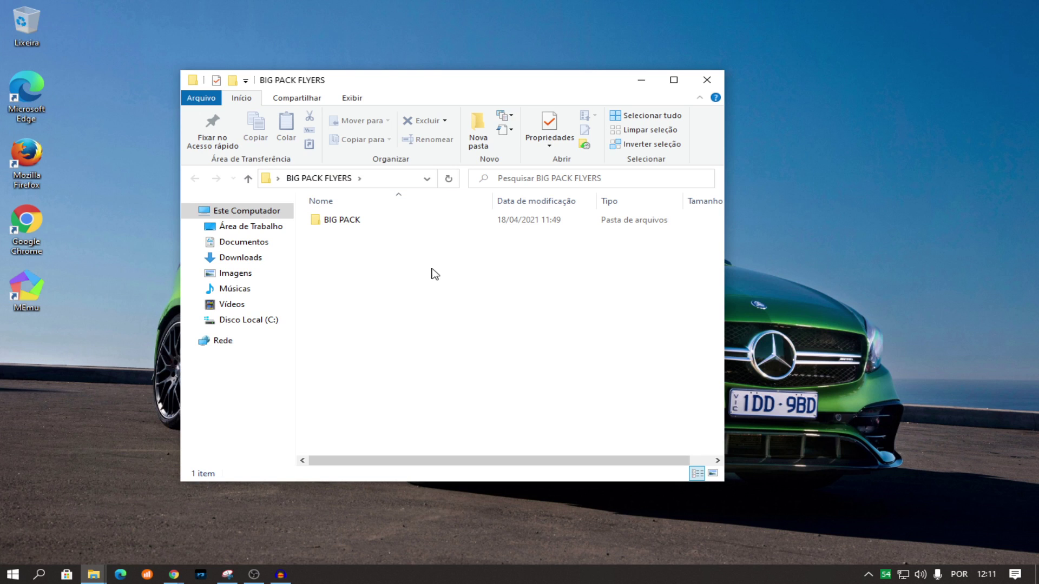
click(399, 226)
double_click(399, 223)
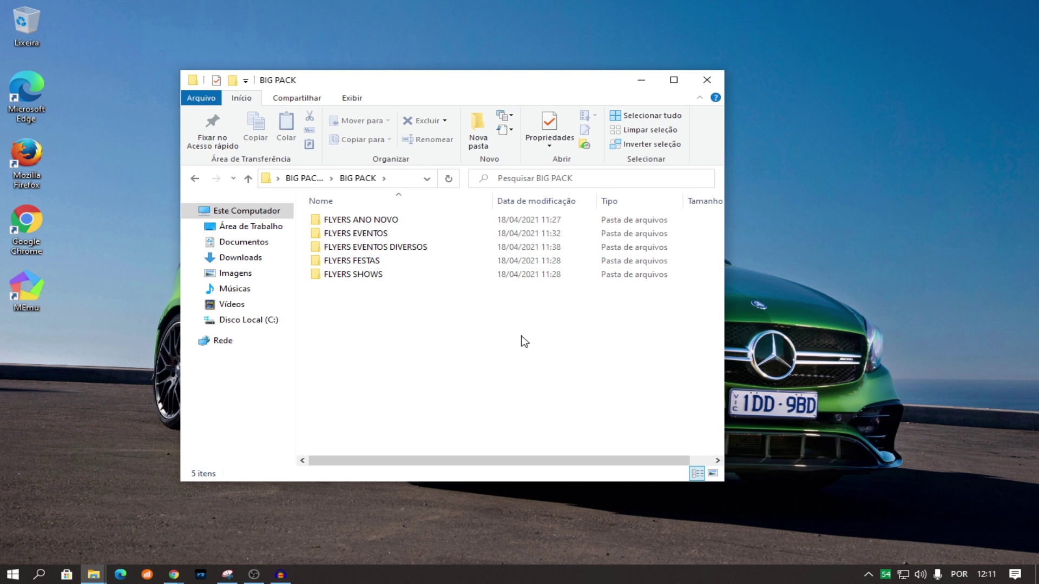
drag(527, 332, 386, 217)
click(389, 276)
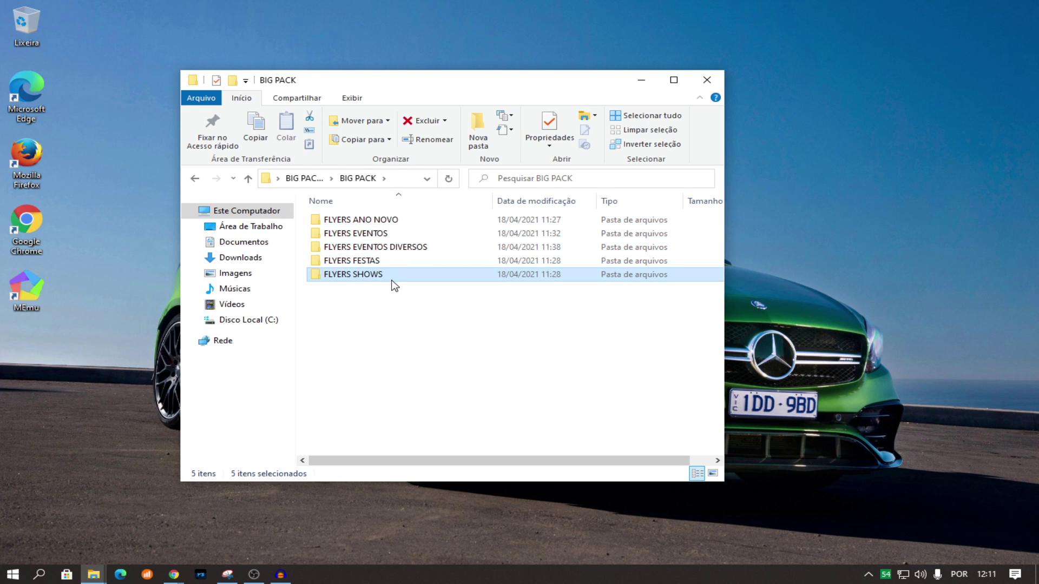
click(195, 178)
right_click(328, 222)
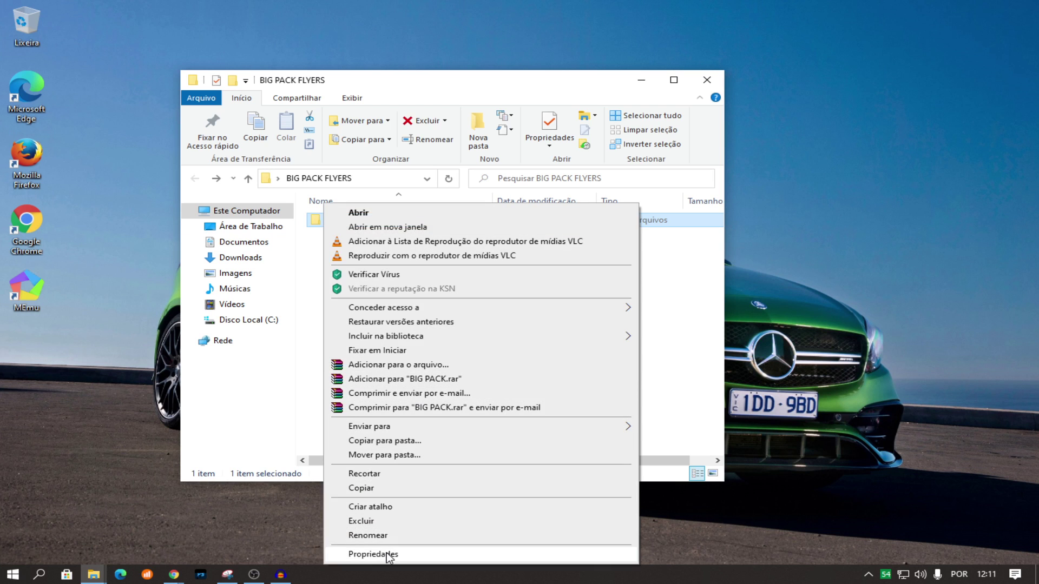
click(386, 553)
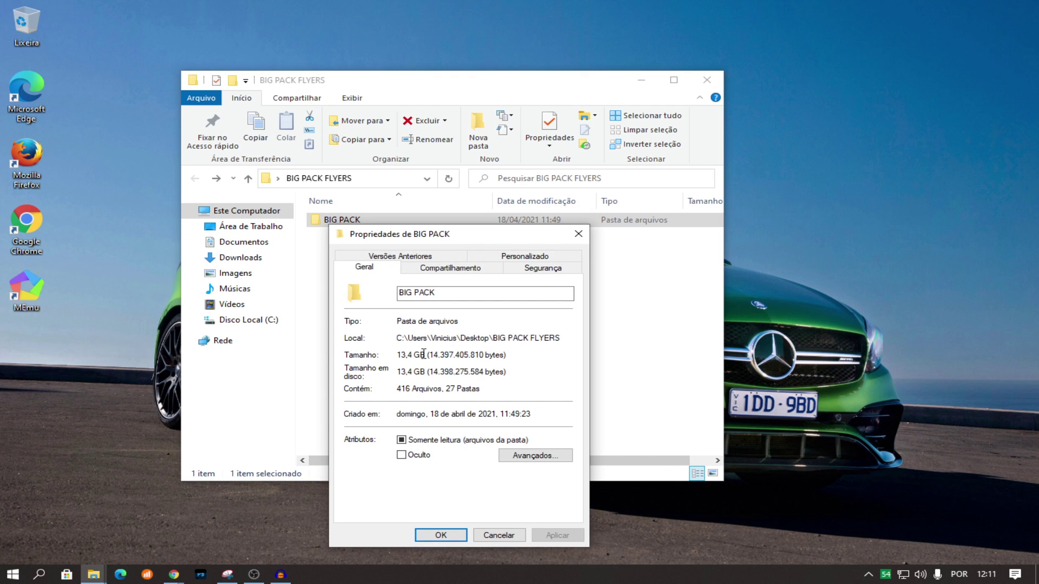
click(579, 234)
Navigate BIG PACK > FLYERS FESTAS > FLYER FESTAS > PARTE 1 and select the 01 PSD.
double_click(464, 220)
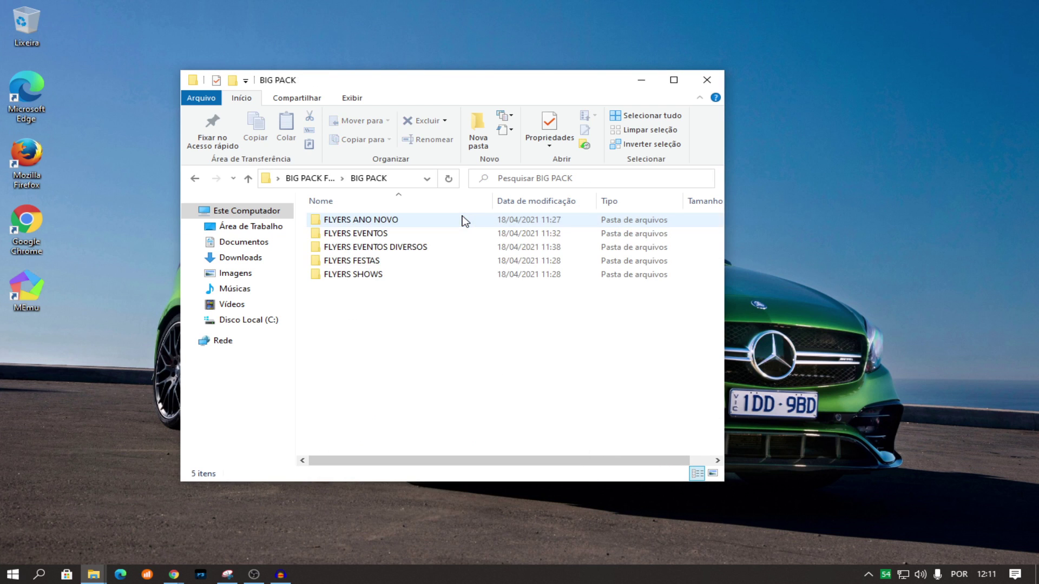
click(397, 265)
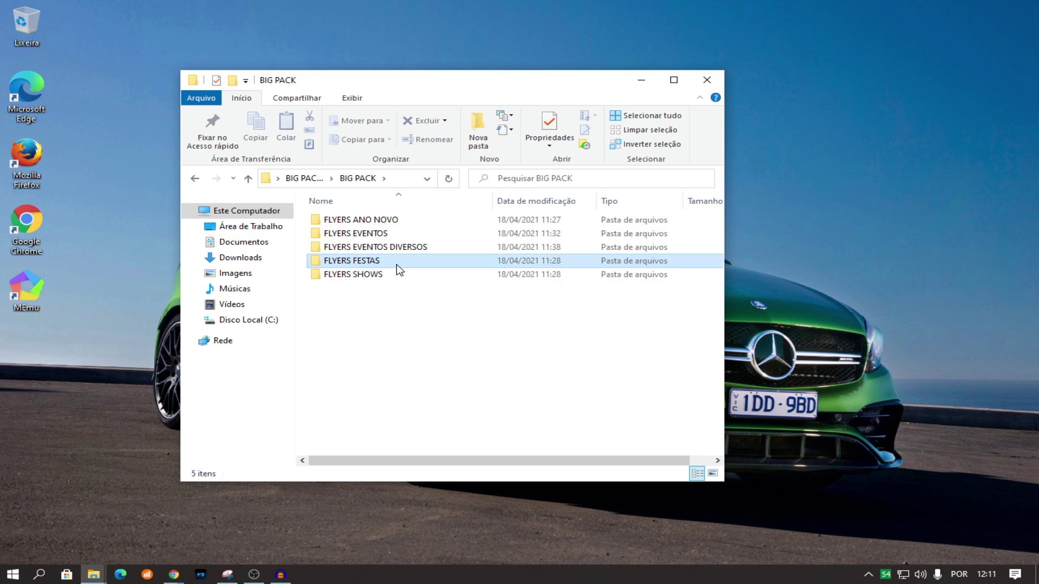
double_click(397, 265)
double_click(401, 220)
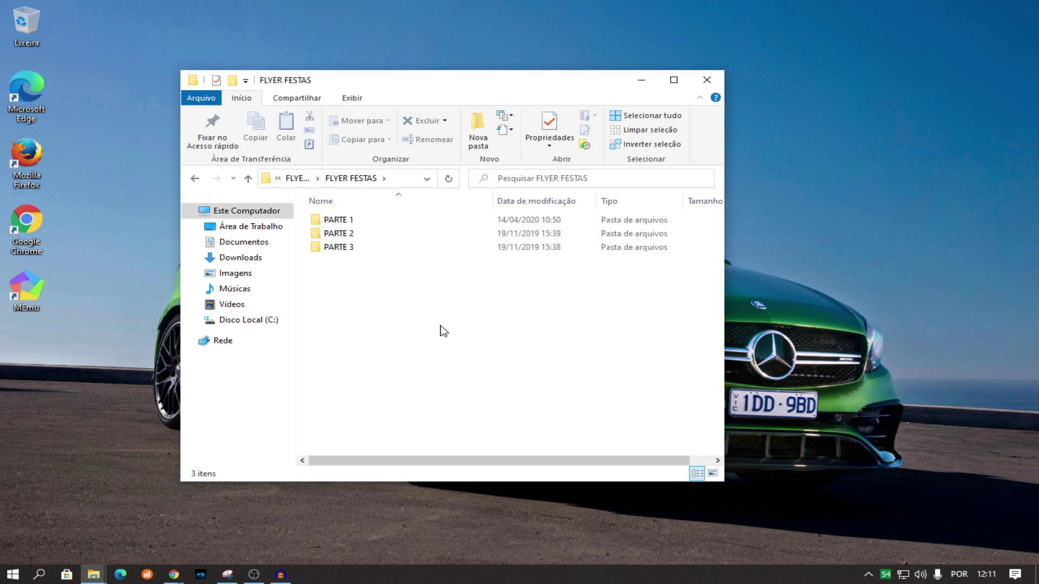
double_click(445, 220)
click(622, 282)
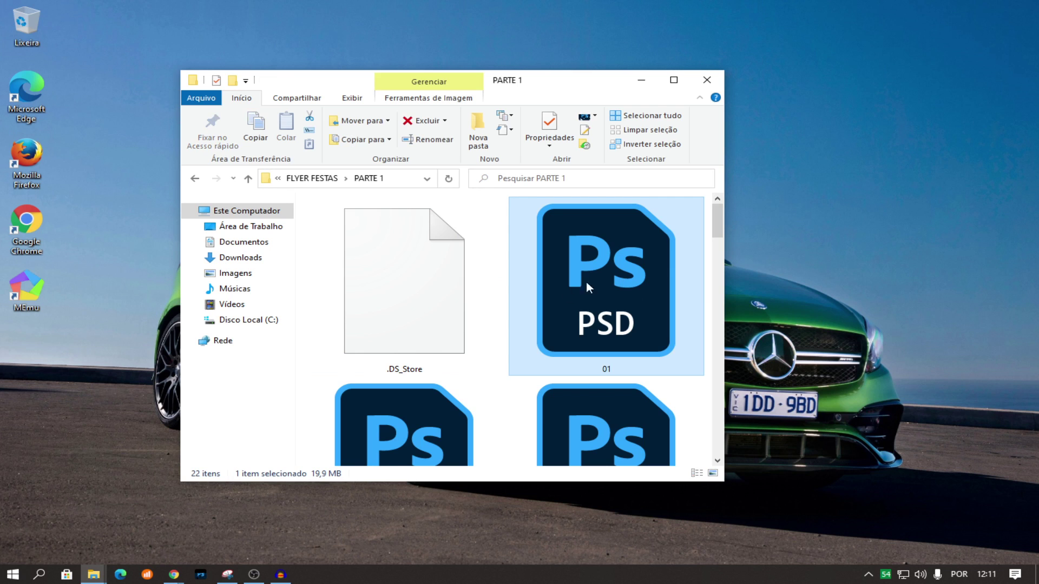
Let 01.psd start opening in Photoshop, then bring File Explorer back, nudged left.
scroll(717, 228, down, 2)
scroll(717, 227, up, 2)
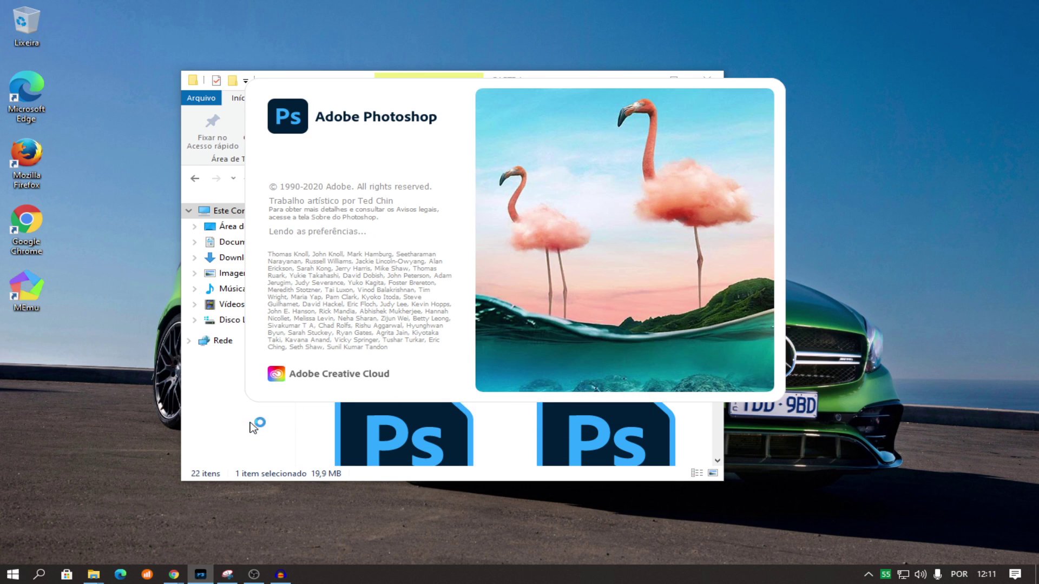
click(246, 430)
drag(590, 83, 567, 53)
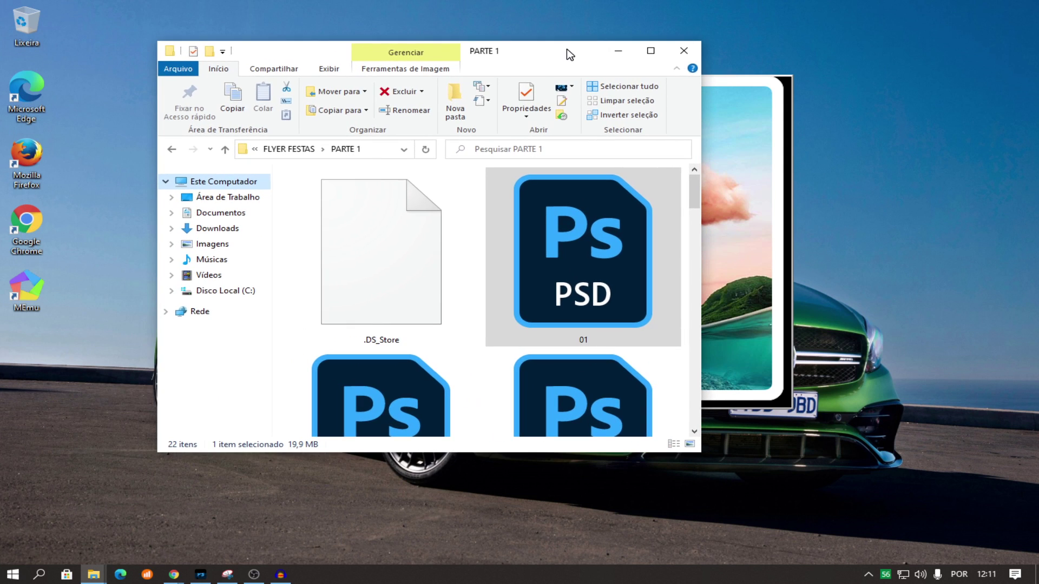
Browse PARTE 1 thumbnails down to 017 Yacht Night, then go back to FLYER FESTAS.
mouse_move(700, 194)
mouse_down()
mouse_move(693, 230)
mouse_move(698, 184)
mouse_move(696, 368)
mouse_up()
click(648, 355)
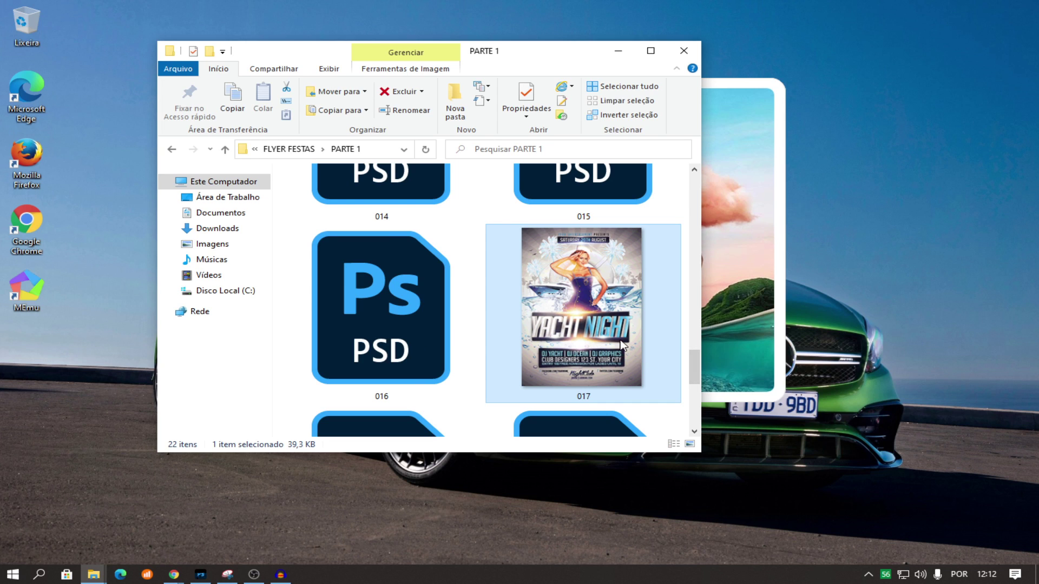
key(alt+Left)
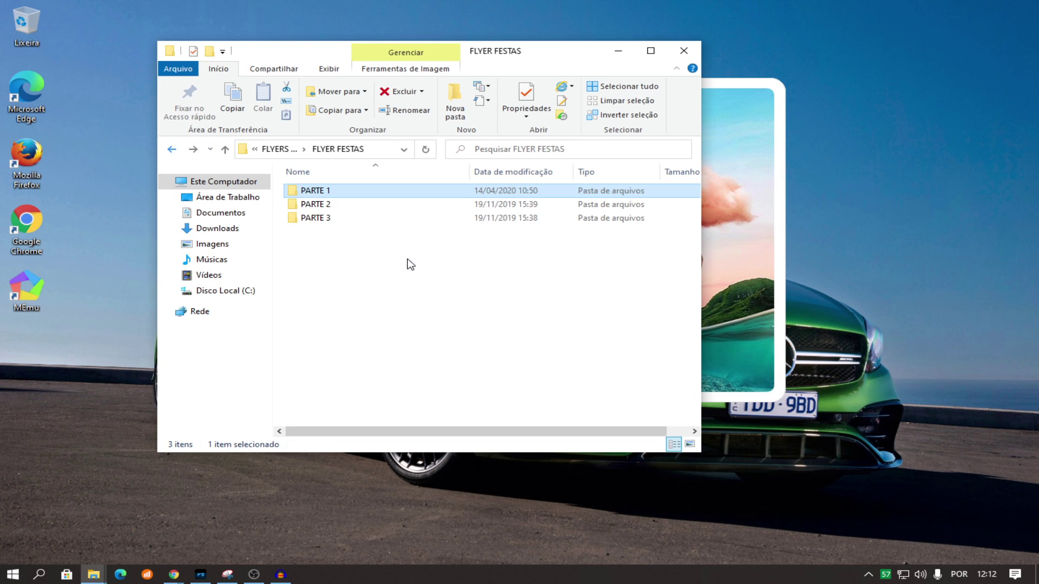
Go back to BIG PACK and open FLYERS ANO NOVO > ANO NOVO.
click(172, 150)
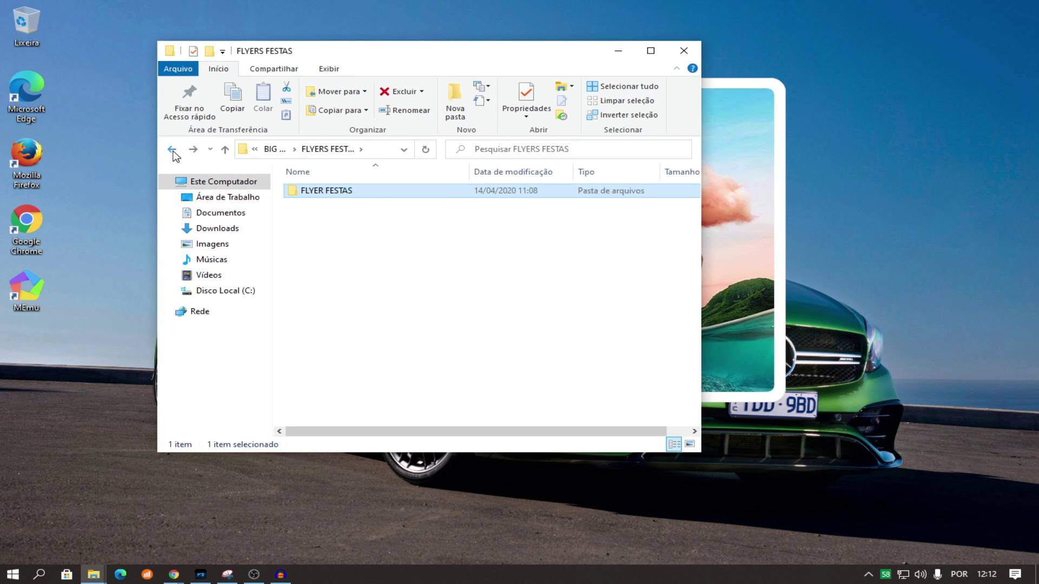
click(171, 150)
double_click(392, 191)
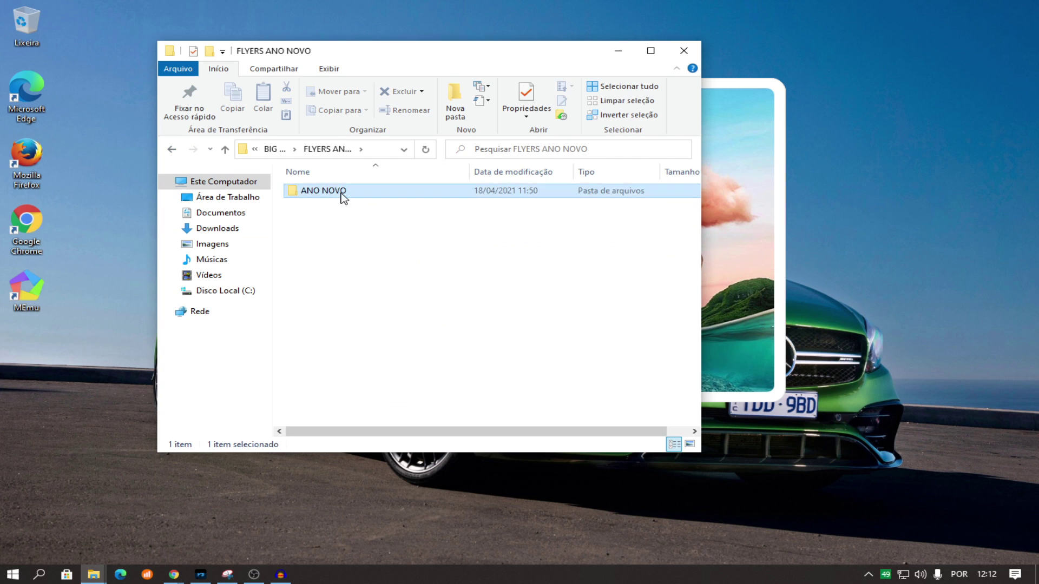
double_click(343, 193)
Browse the Ano Novo preview images and PSB files, scrolling down to Ano Novo (7).
click(443, 254)
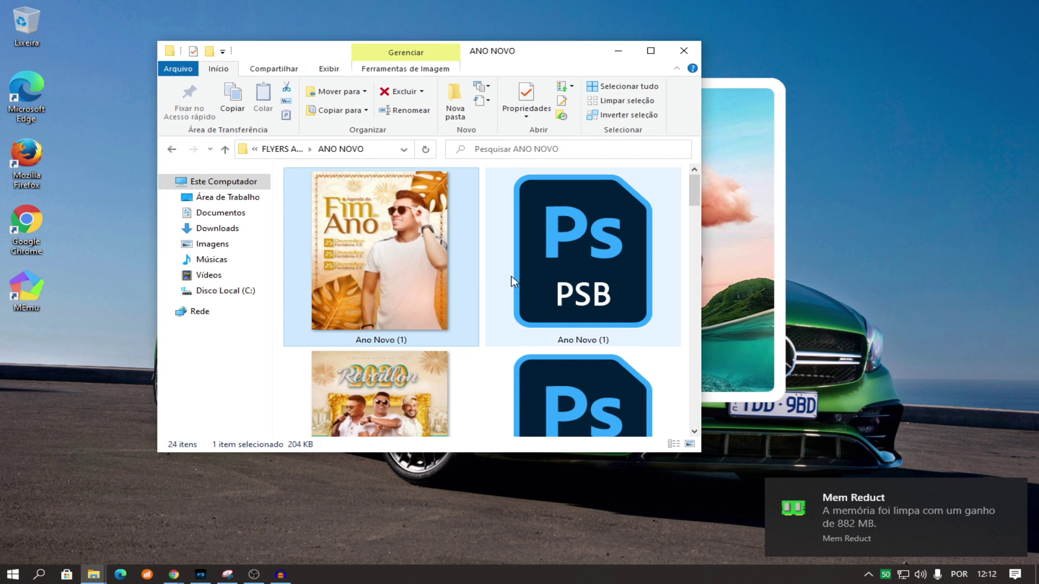
scroll(696, 192, down, 1)
scroll(697, 191, up, 1)
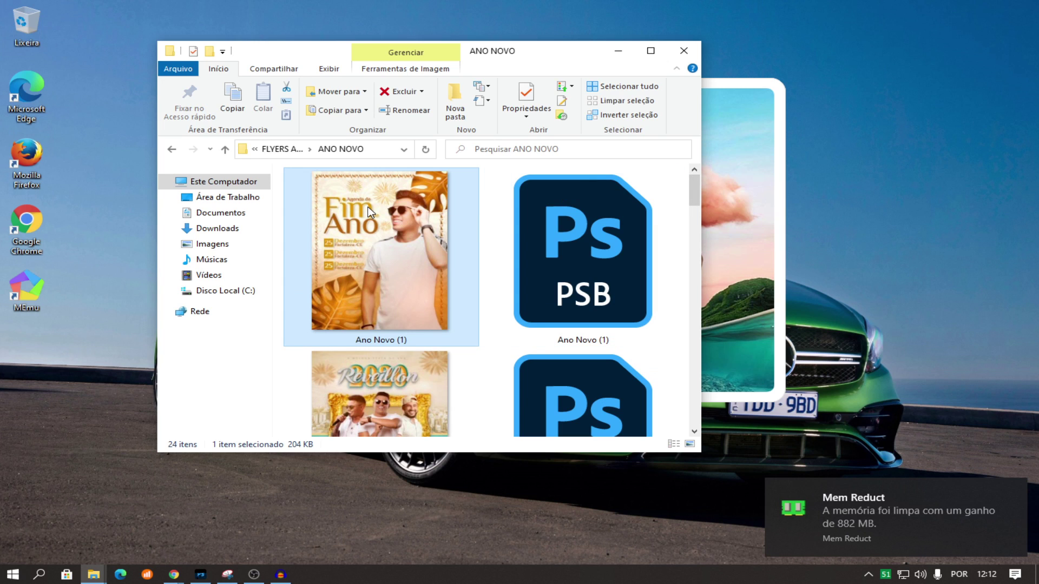
mouse_move(379, 251)
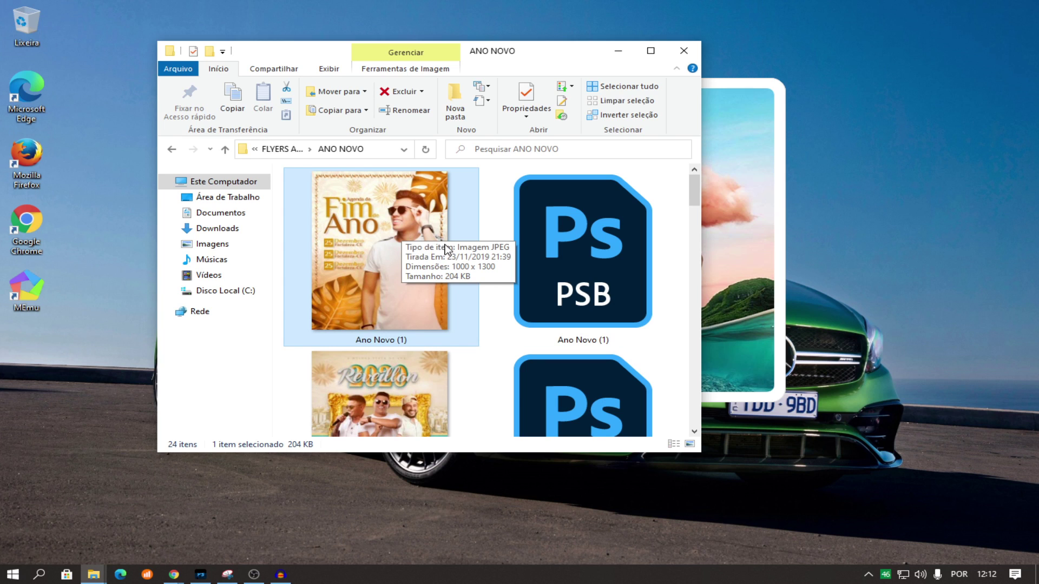
click(573, 250)
click(399, 266)
click(583, 329)
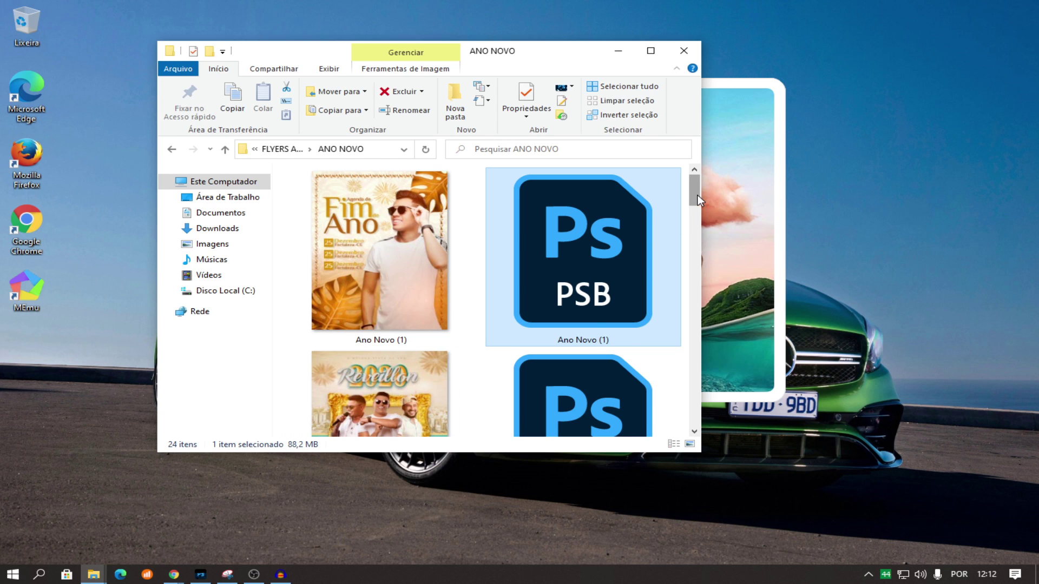
drag(700, 196, 699, 206)
key(Right)
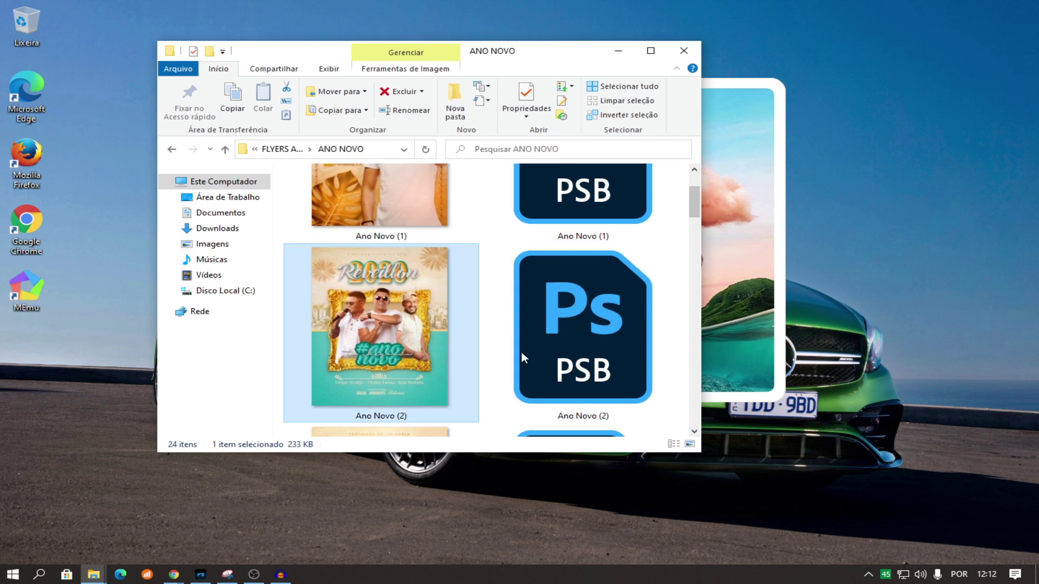
drag(697, 213, 702, 288)
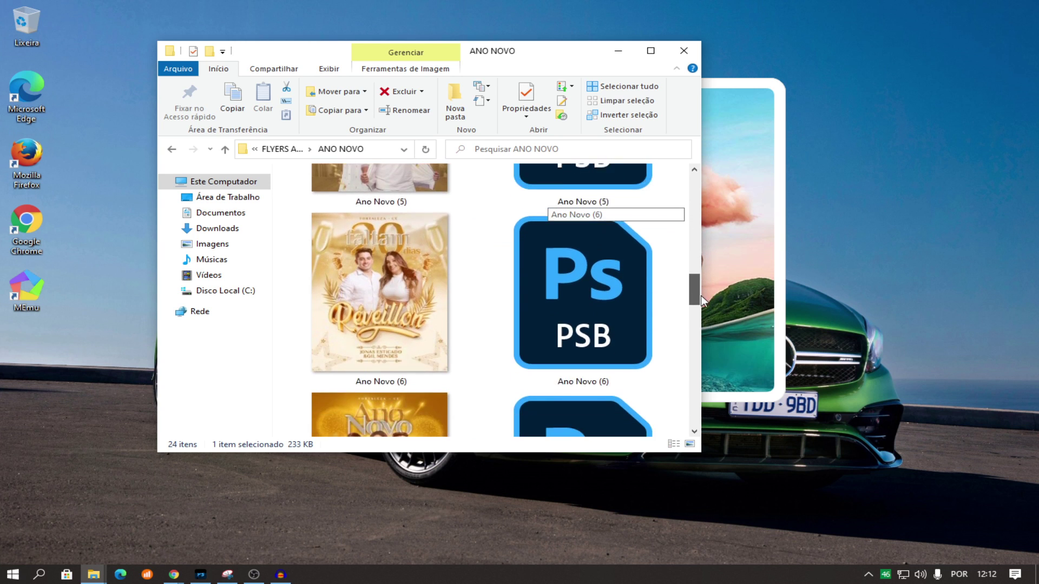
drag(700, 287, 698, 318)
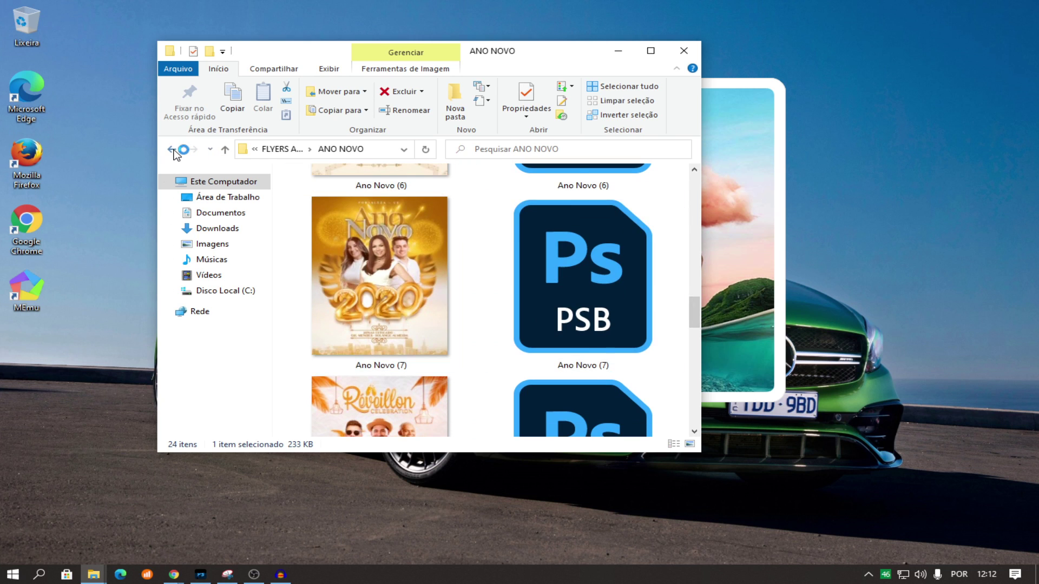
click(171, 150)
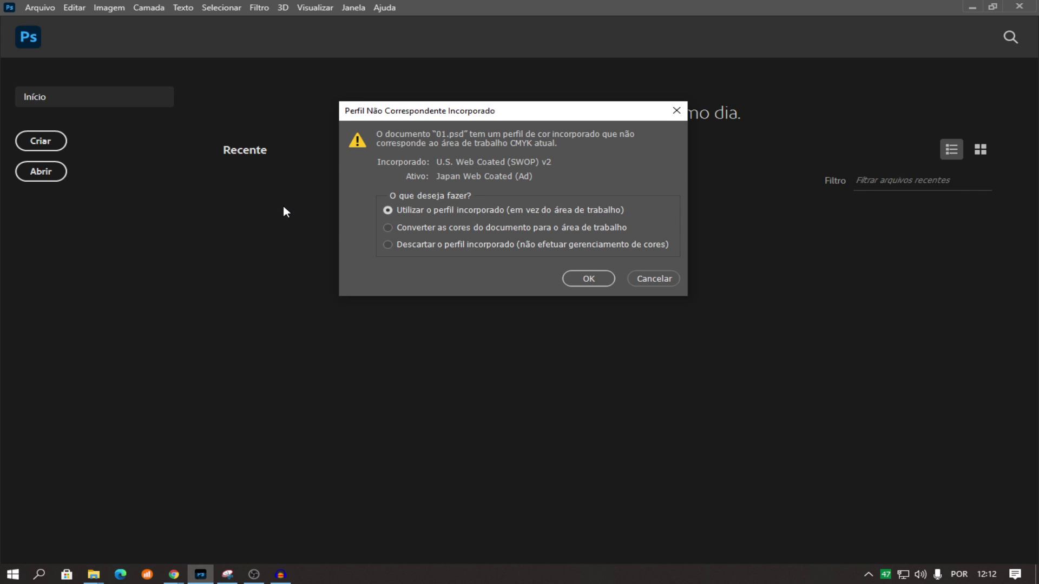
Open the Vintage Event flyer 01.psd keeping its embedded profile, and pick the Move tool.
click(590, 278)
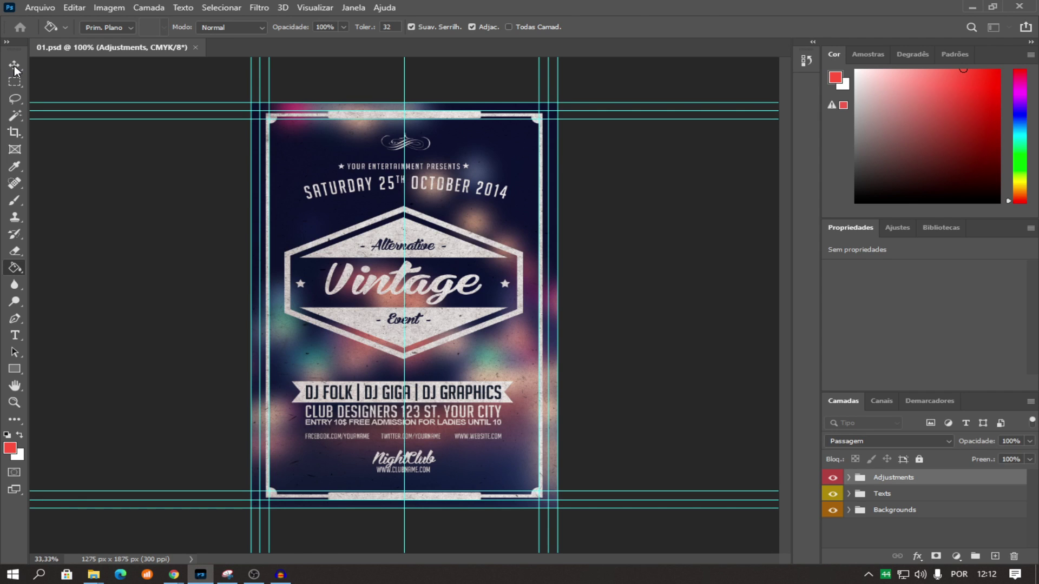
key(v)
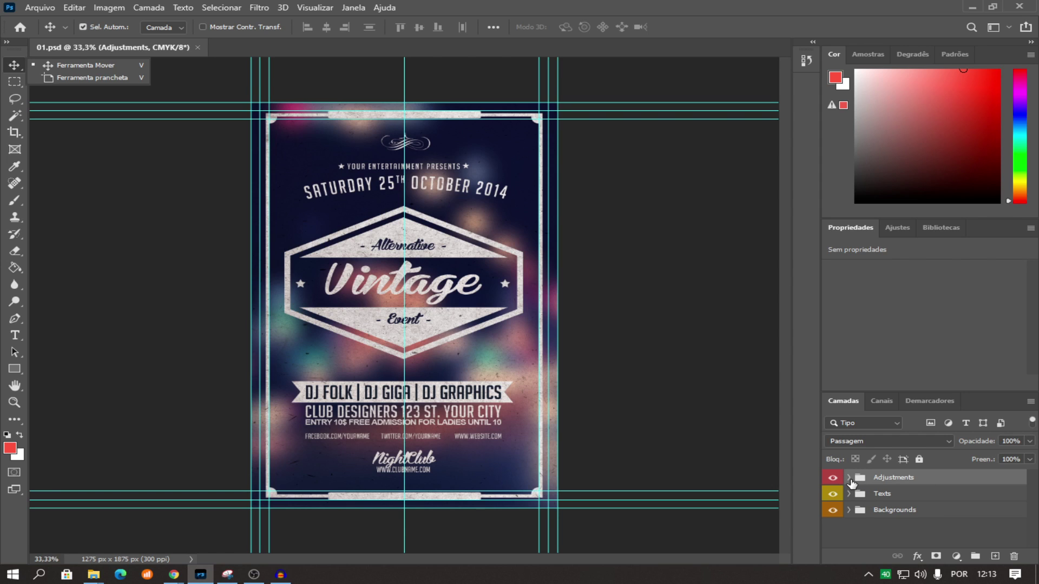
Expand the Texts and Title layer groups to reveal the badge layers.
click(849, 477)
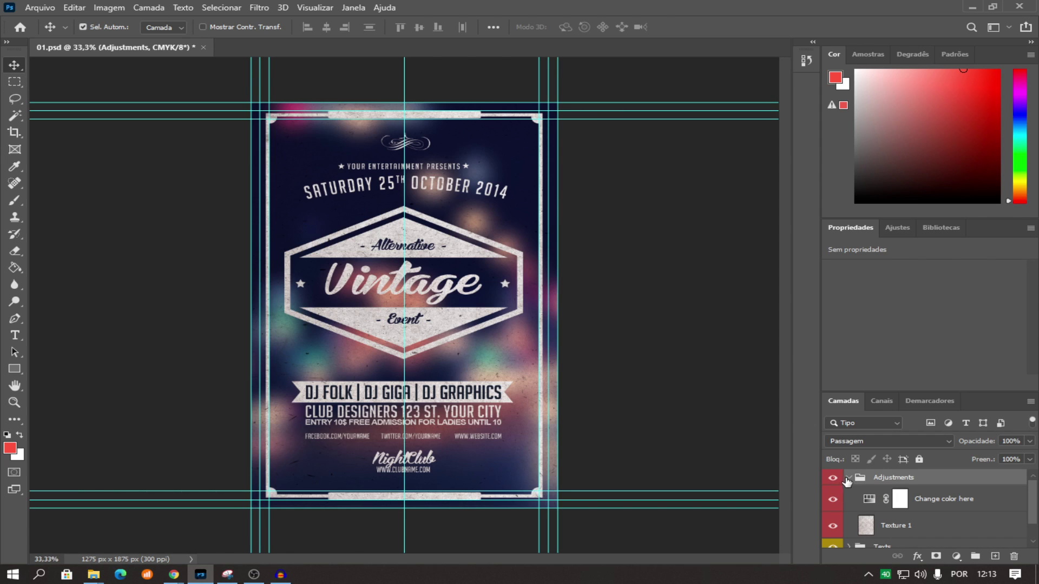
click(848, 478)
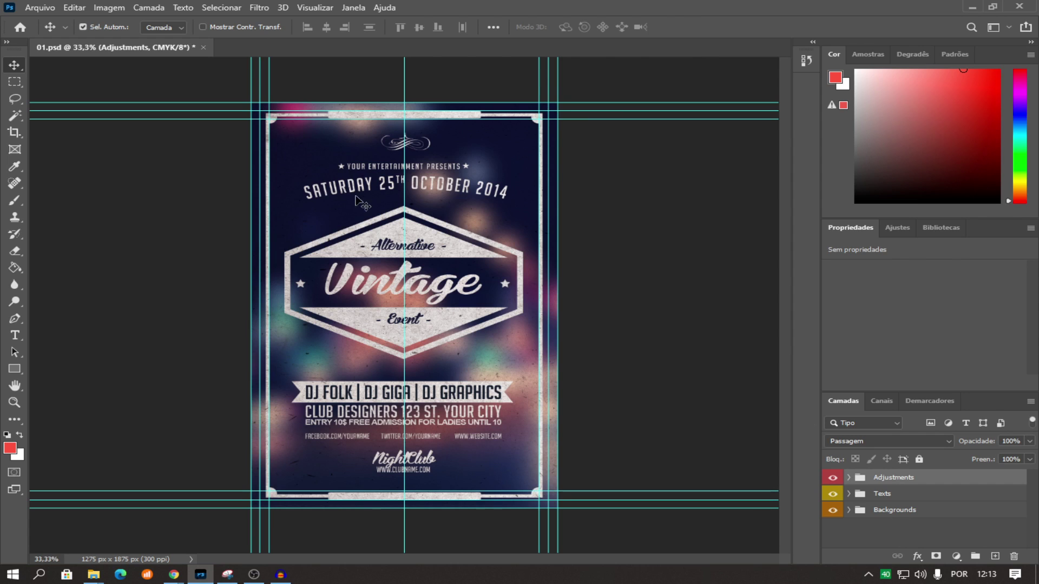
click(849, 495)
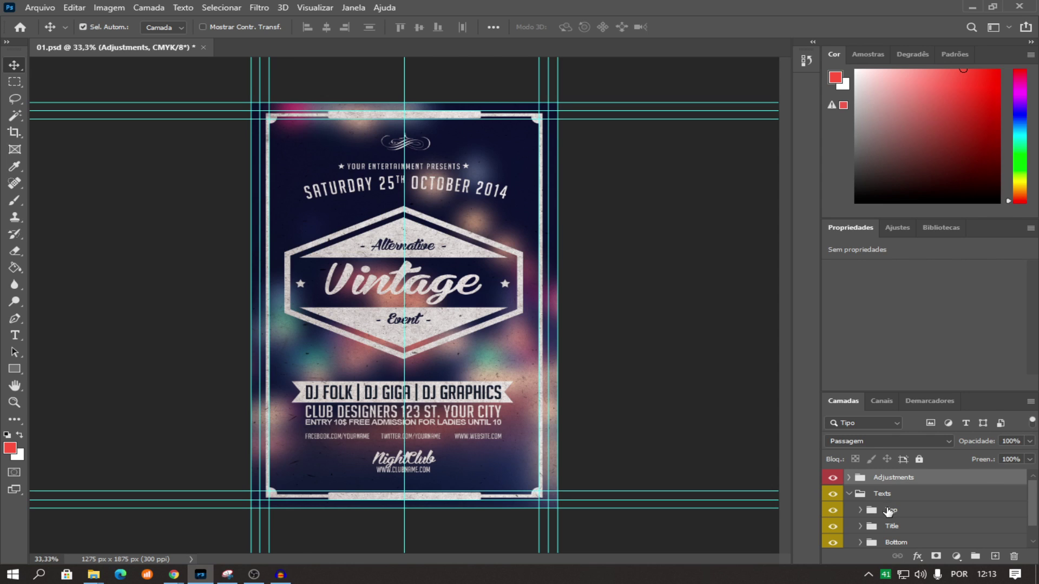
scroll(890, 512, down, 1)
click(890, 514)
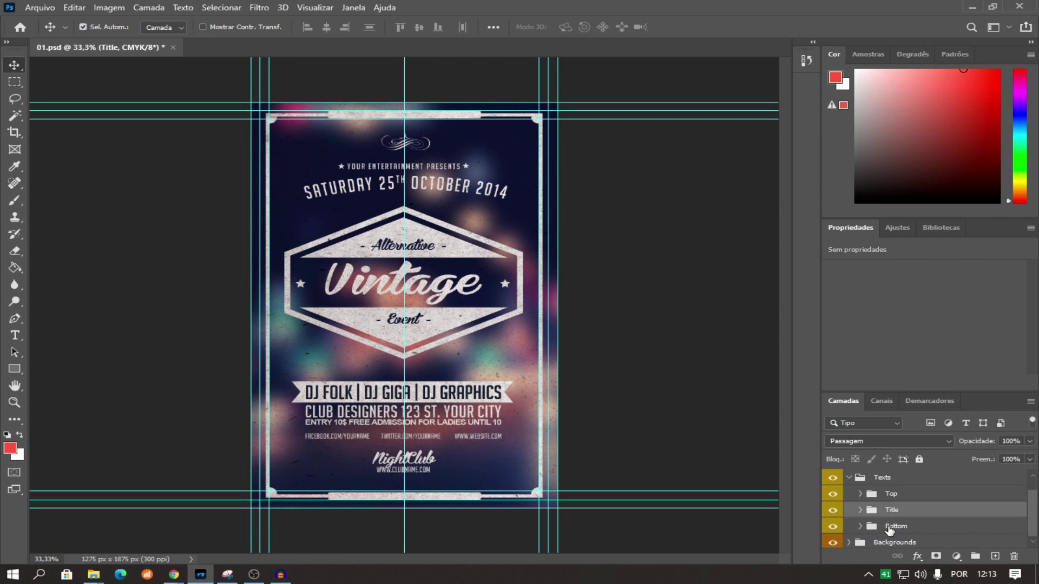
click(860, 510)
scroll(920, 535, down, 3)
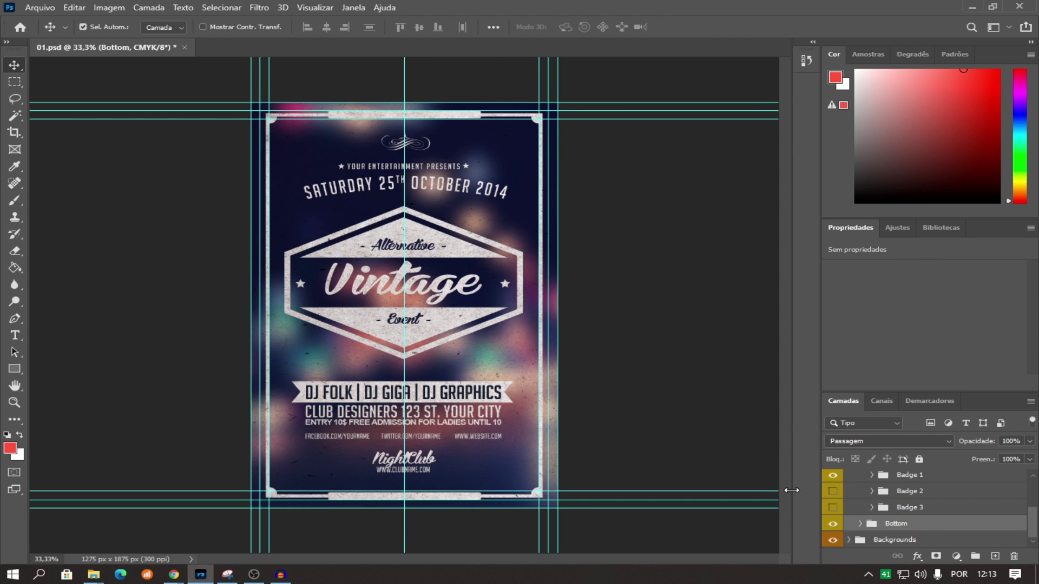
Compare badge designs, leaving Badge 1 visible and Badges 2 and 3 hidden.
click(833, 492)
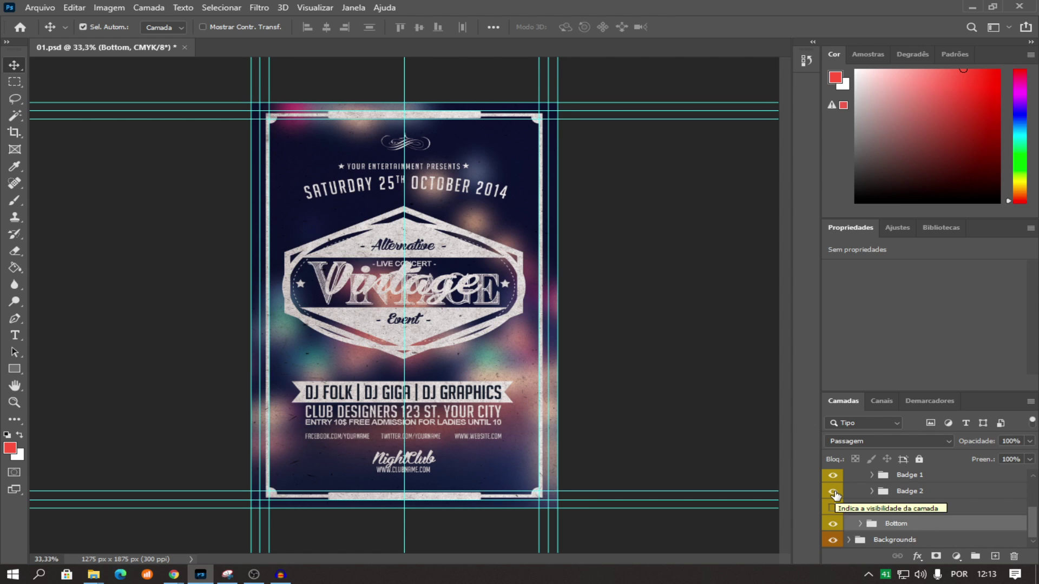
click(833, 492)
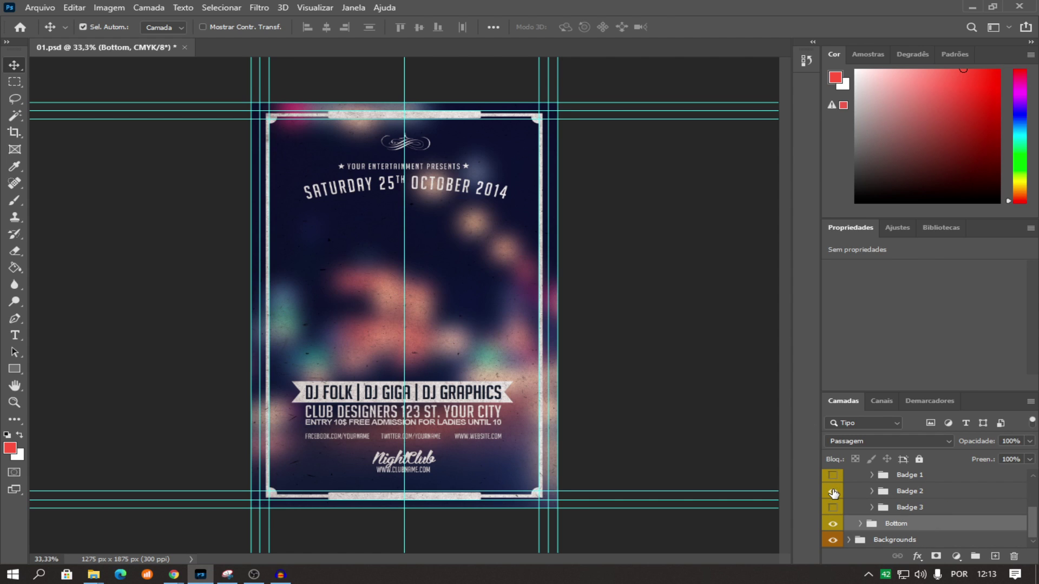
click(833, 492)
click(833, 492)
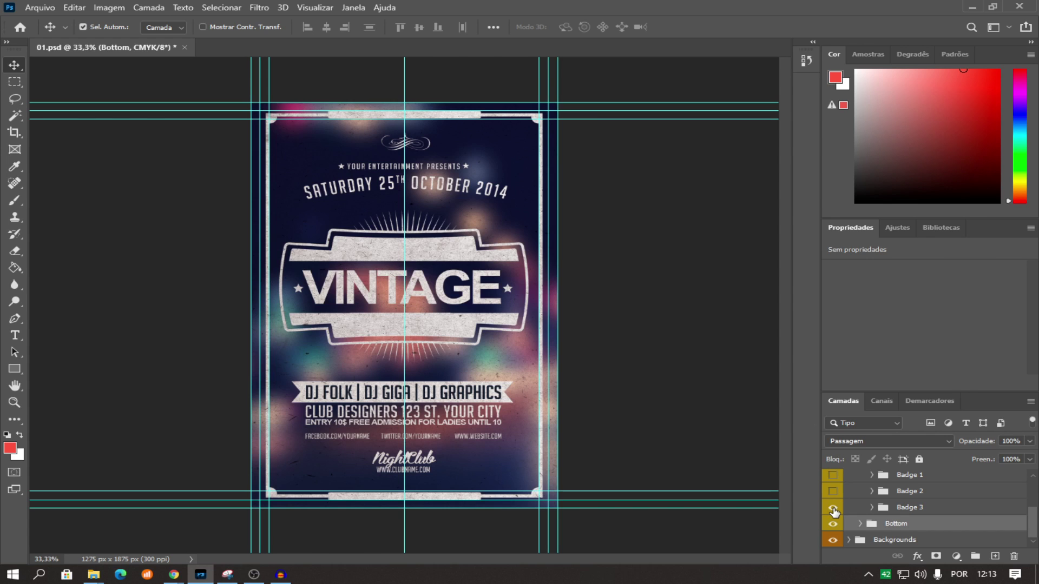
click(833, 508)
click(833, 475)
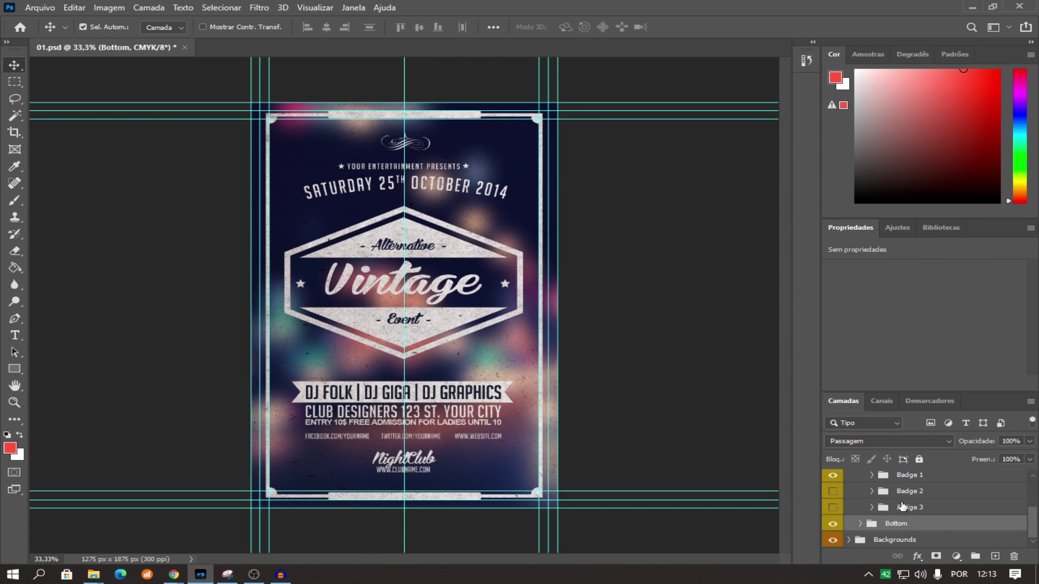
Expand Badge 1, select its - Alternative - text layer, and pick the Type tool.
click(872, 475)
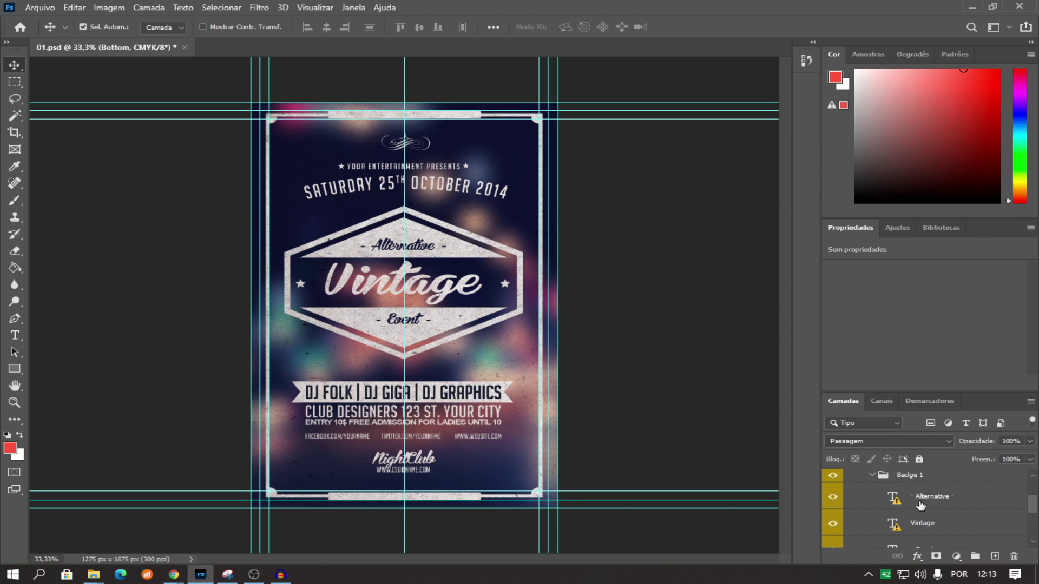
click(896, 508)
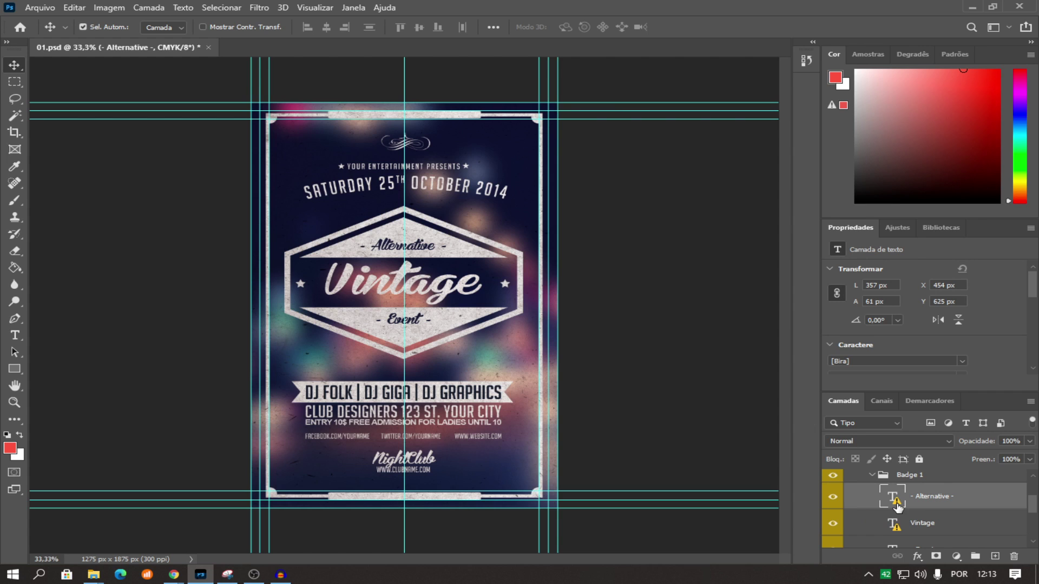
click(15, 335)
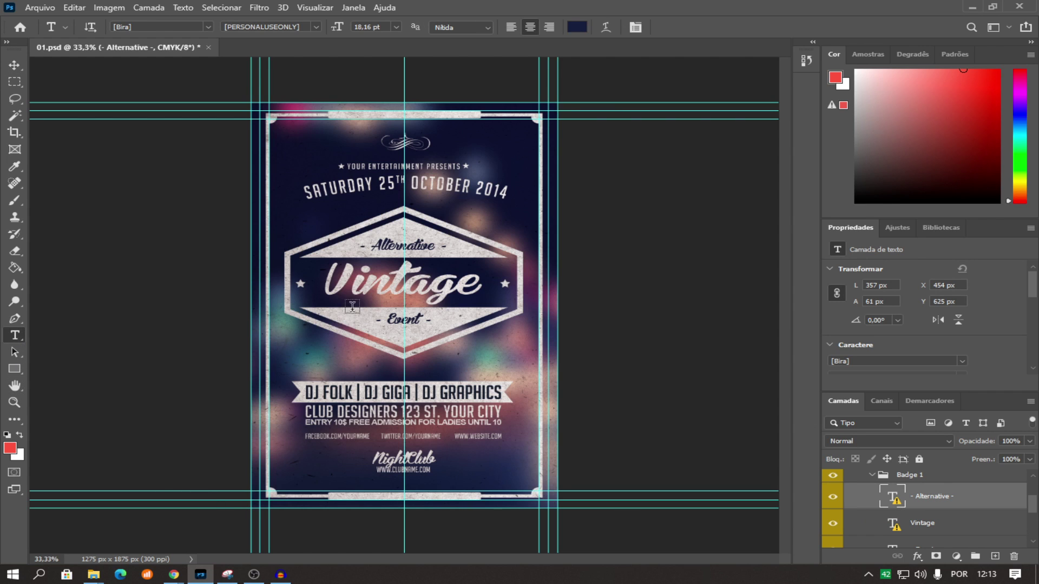
Trigger the missing Bira PERSONALUSEONLY font warning on Vintage, then start a new Chrome tab.
click(377, 295)
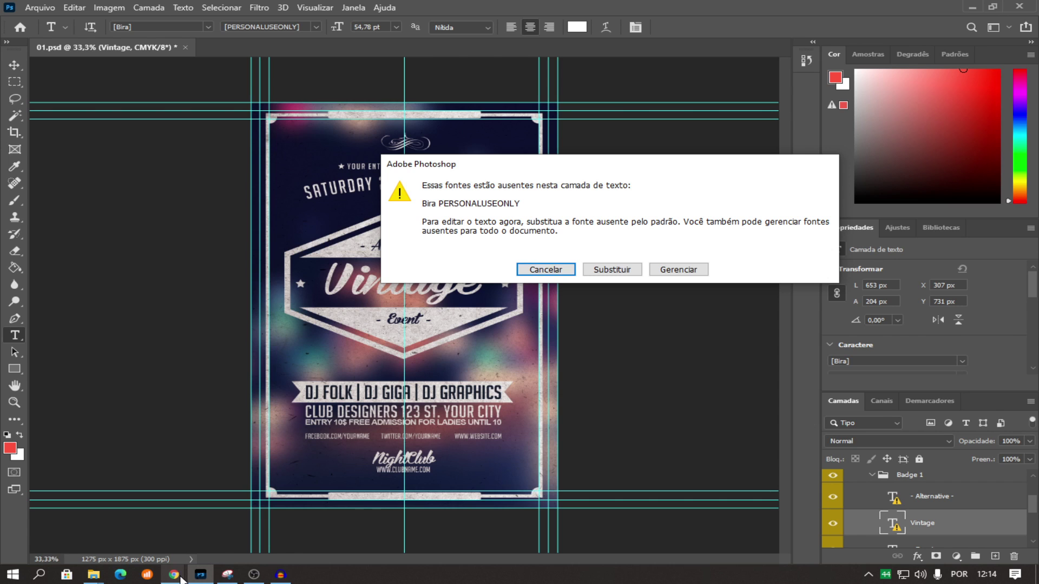
click(143, 513)
click(365, 10)
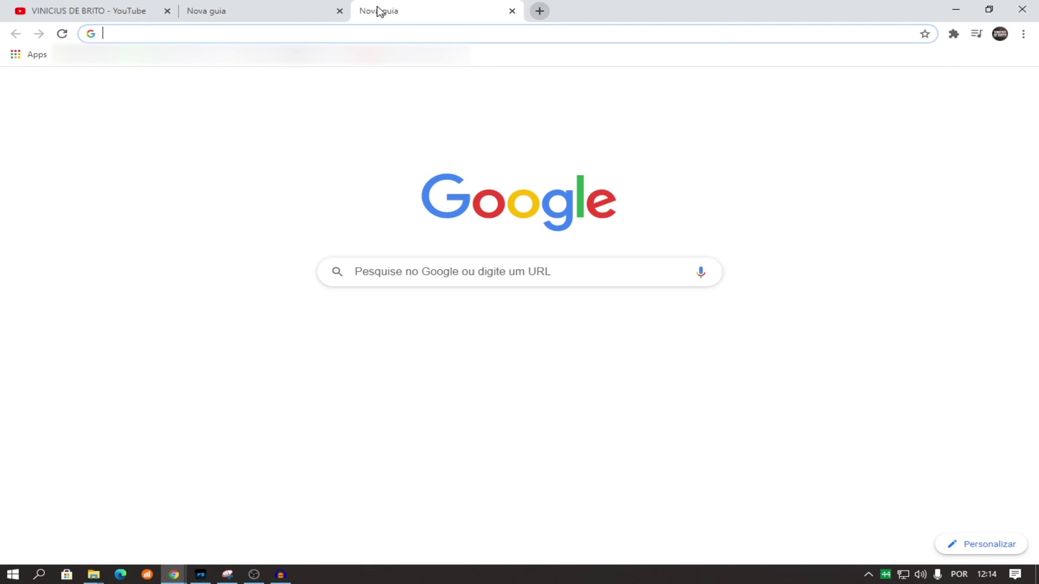
Close the extra tab and search Google for 'fonte bira personaluseonly'.
click(512, 11)
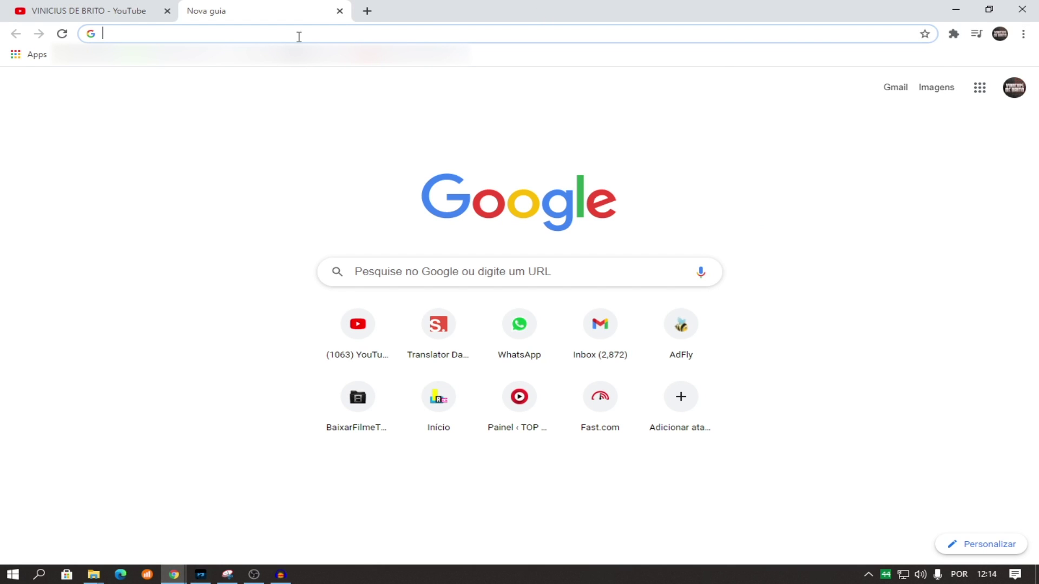
text(bfon)
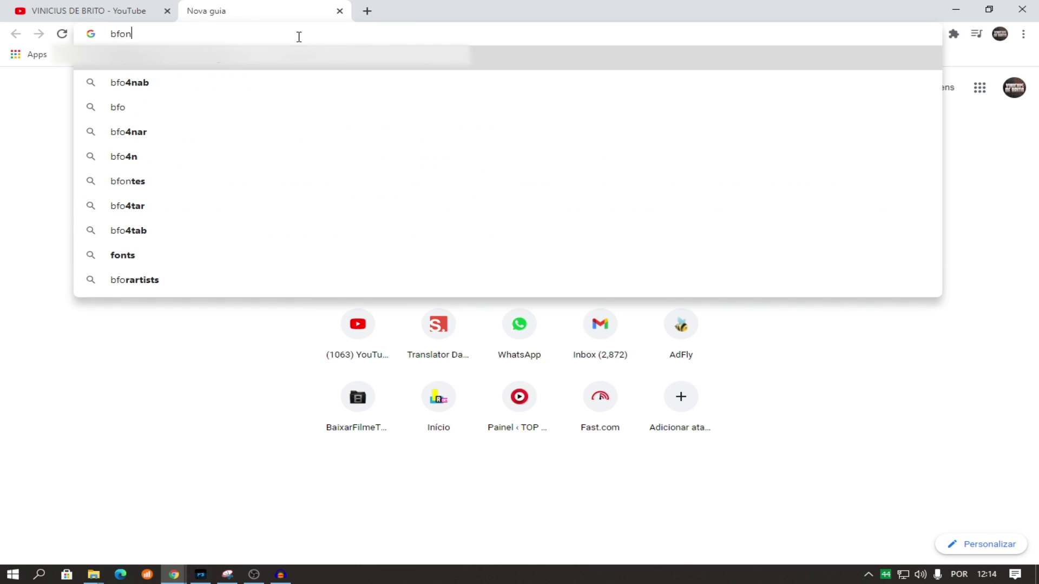
text(te)
key(BackSpace)
key(BackSpace)
key(BackSpace)
key(BackSpace)
key(BackSpace)
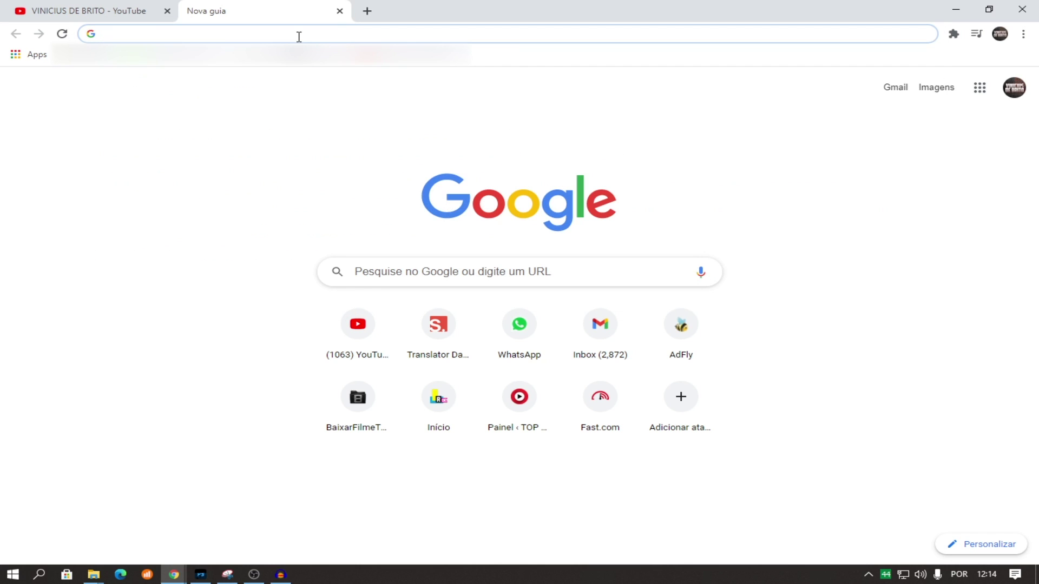
text(fonte bira)
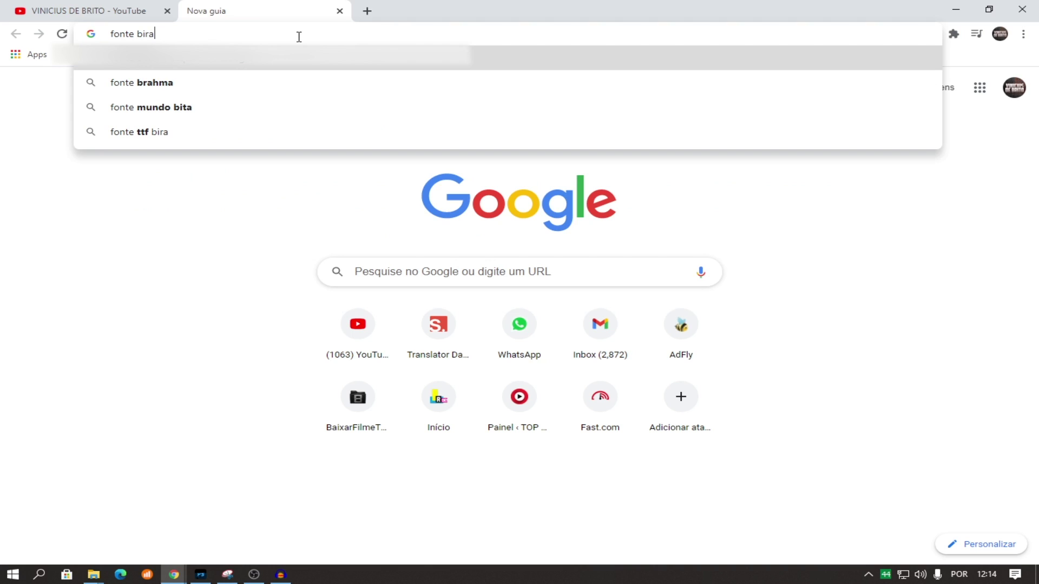
key(Down)
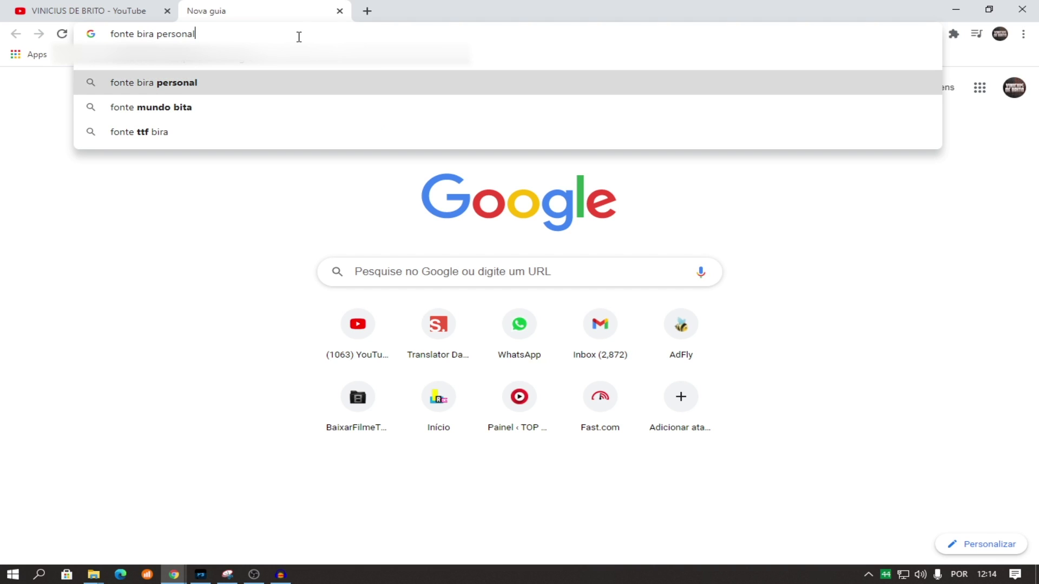
text(u)
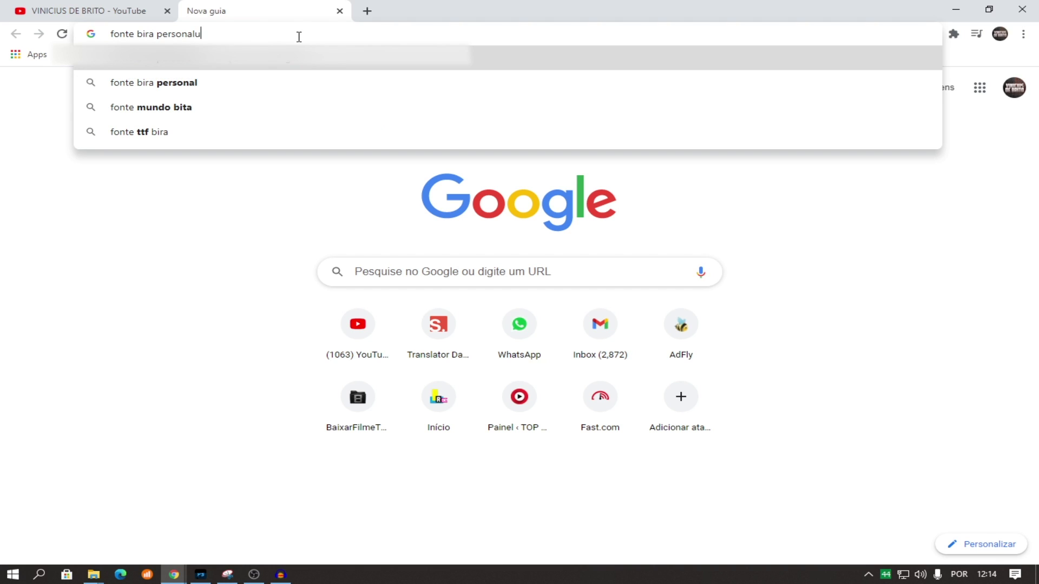
text(seonly)
key(Return)
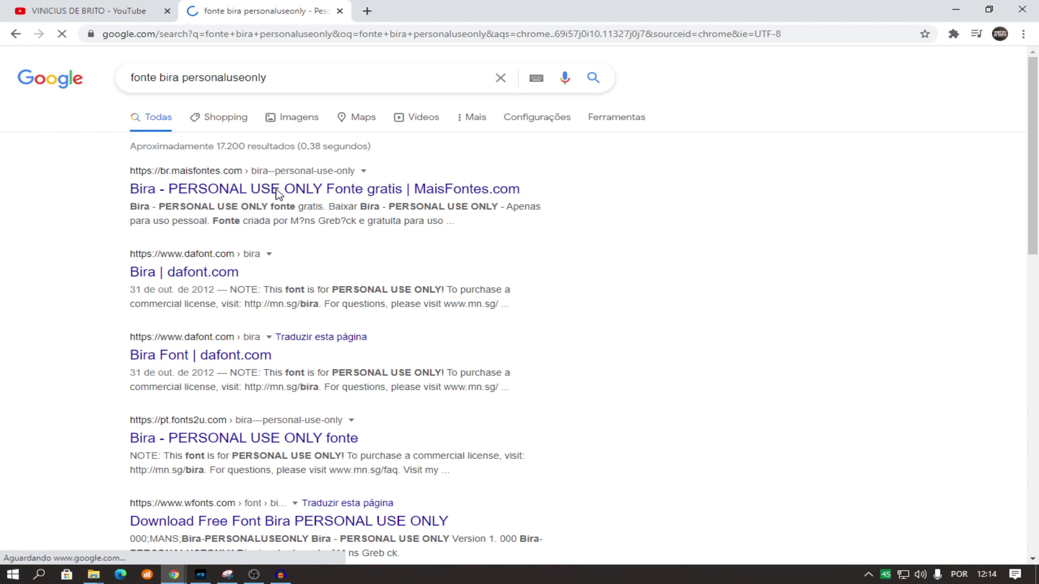
Download the Bira - PERSONAL USE ONLY zip from MaisFontes, then return to Photoshop.
click(181, 194)
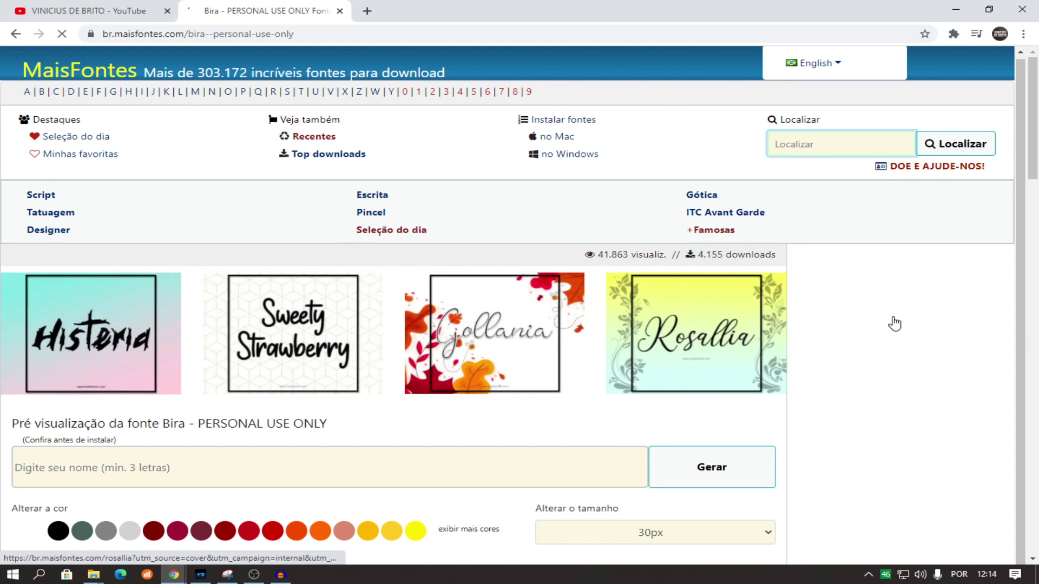
scroll(566, 250, down, 4)
scroll(574, 248, down, 1)
scroll(316, 257, down, 1)
scroll(475, 437, down, 5)
scroll(559, 424, down, 5)
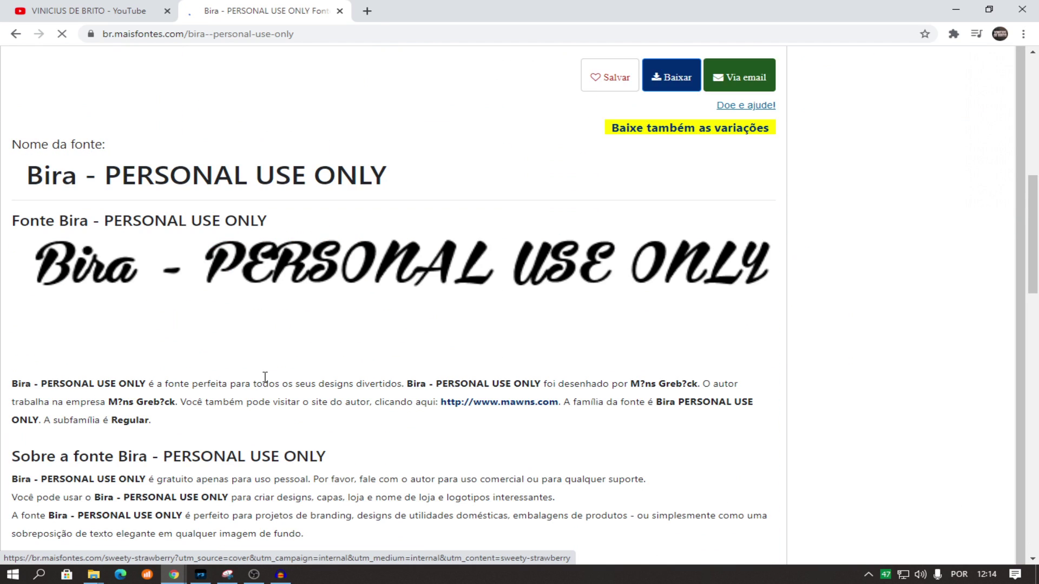
scroll(649, 194, up, 1)
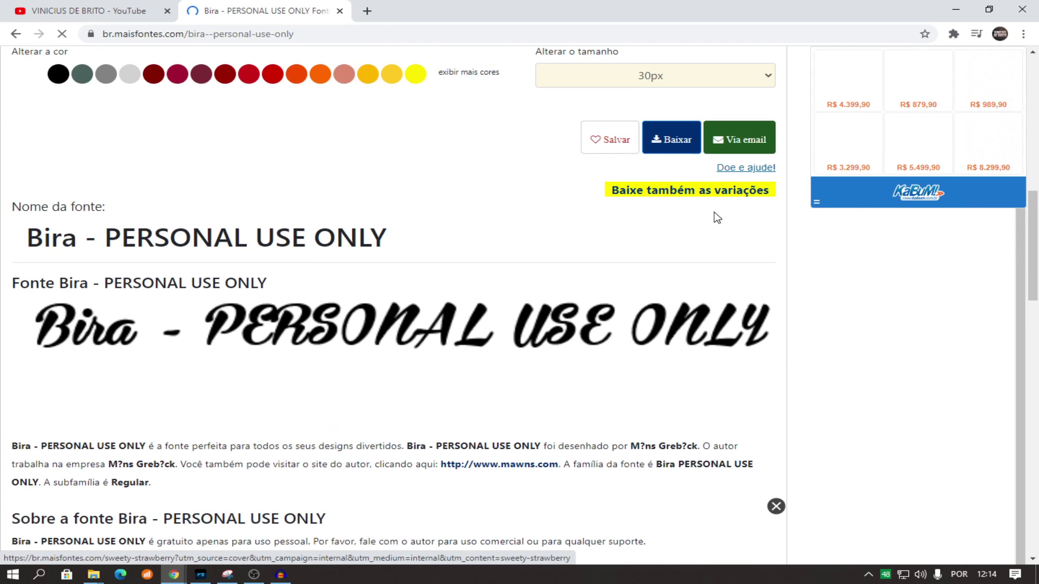
click(667, 145)
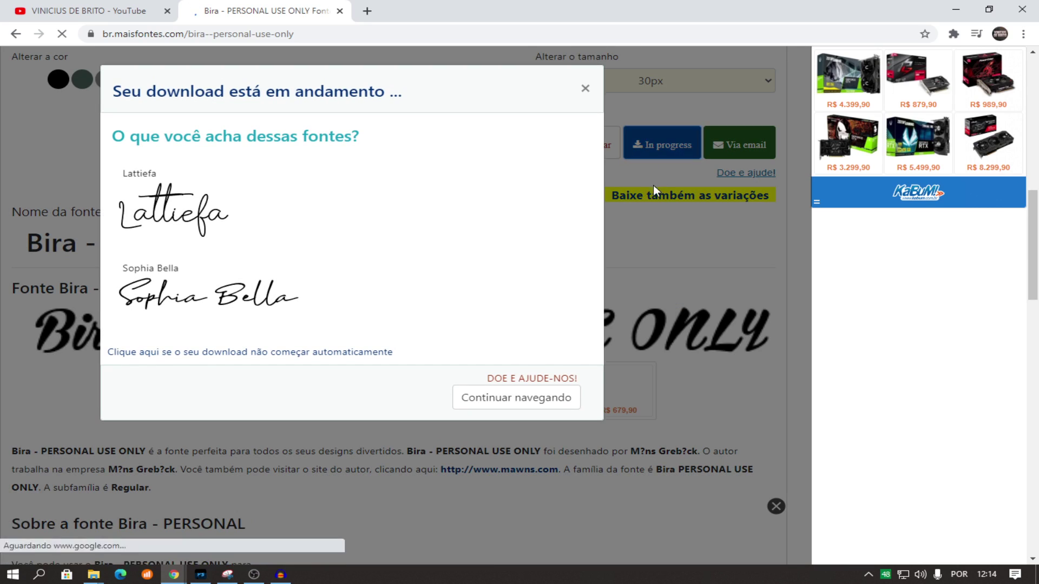
click(585, 89)
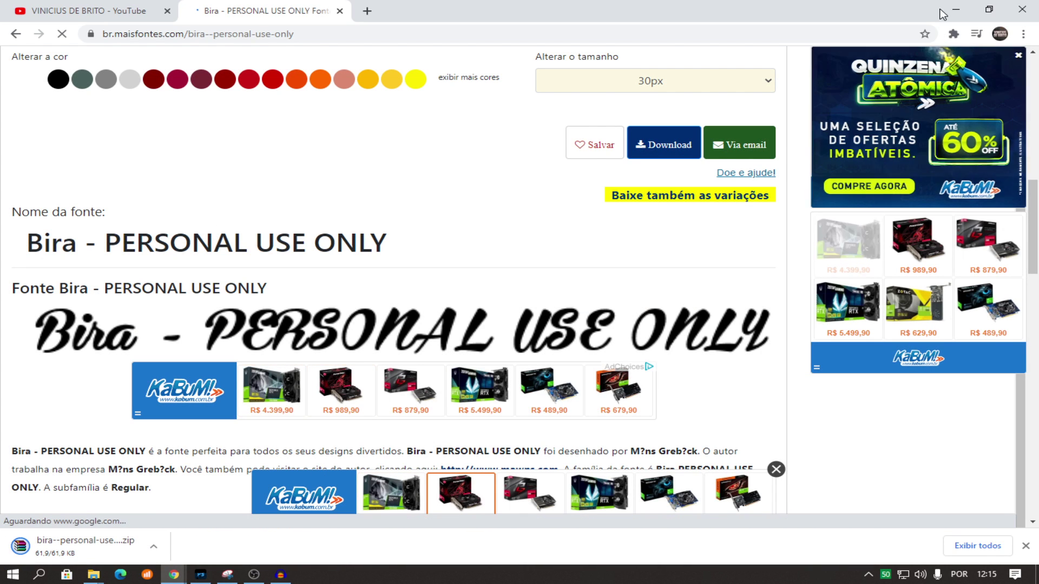
click(201, 575)
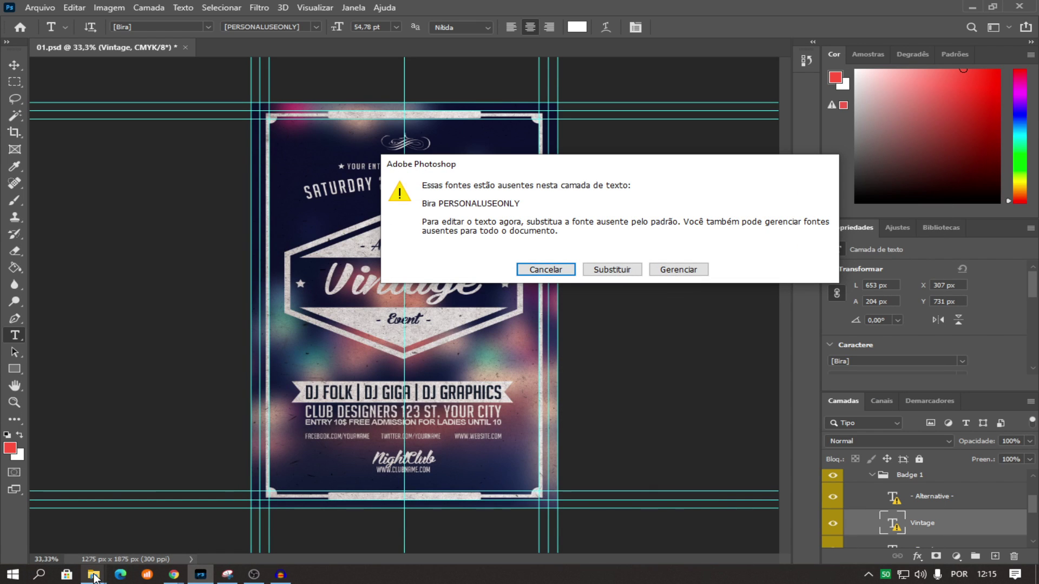
Install the Bira .ttf from the Downloads zip via WinRAR, close the windows, return to Photoshop.
mouse_move(93, 575)
click(76, 519)
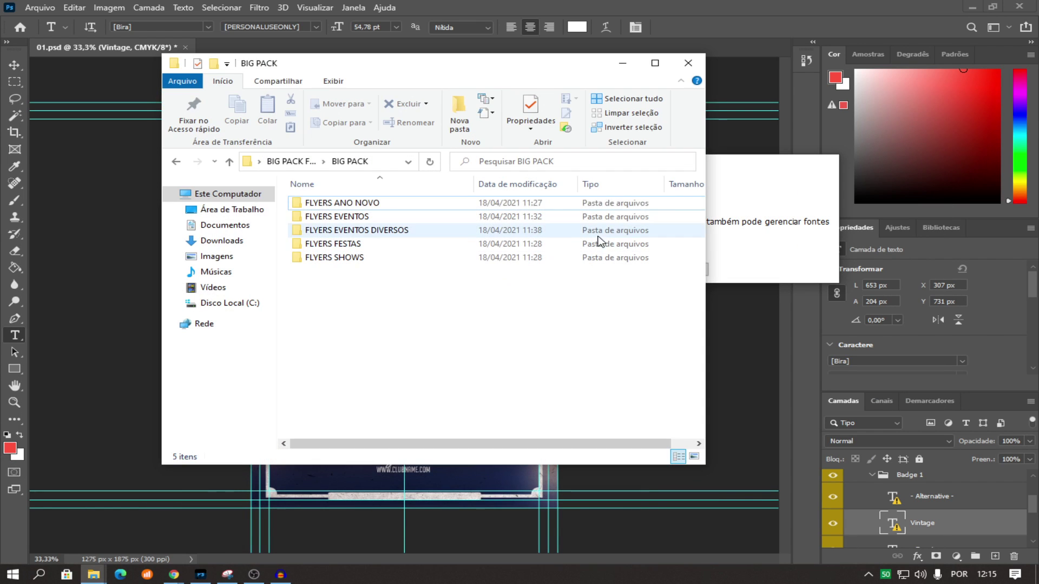
click(231, 241)
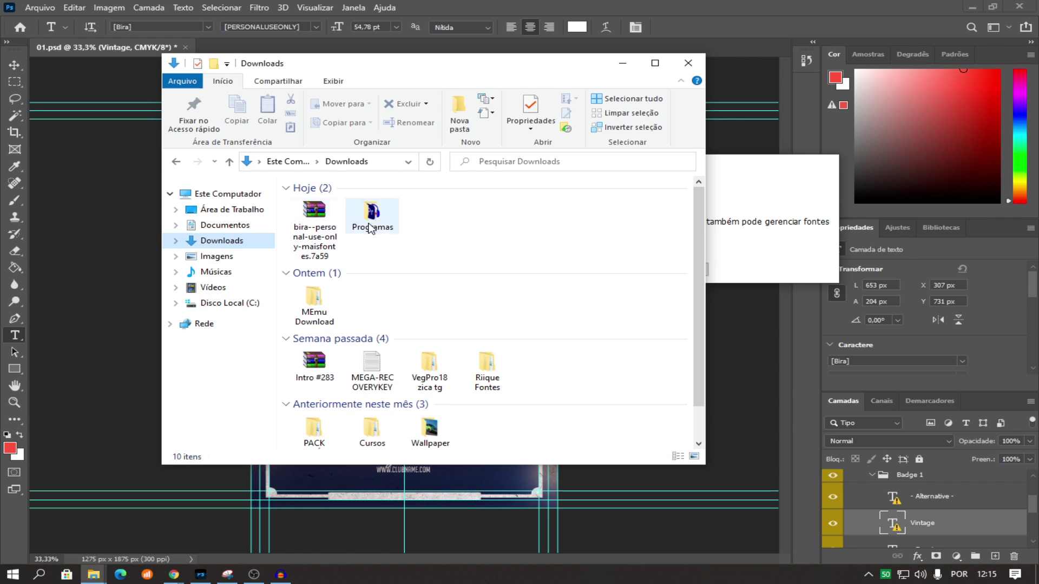
click(326, 218)
double_click(328, 219)
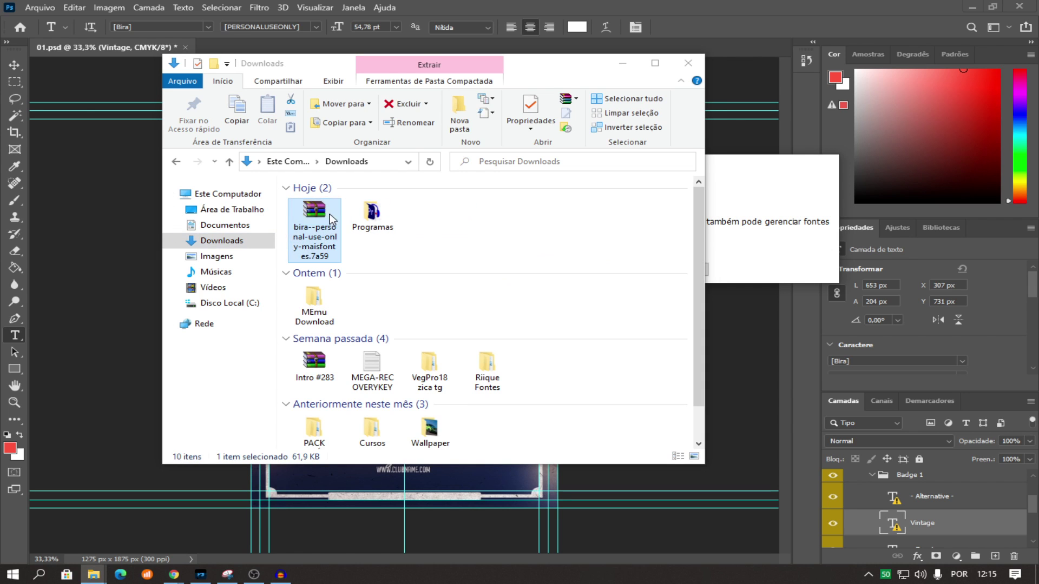
click(186, 172)
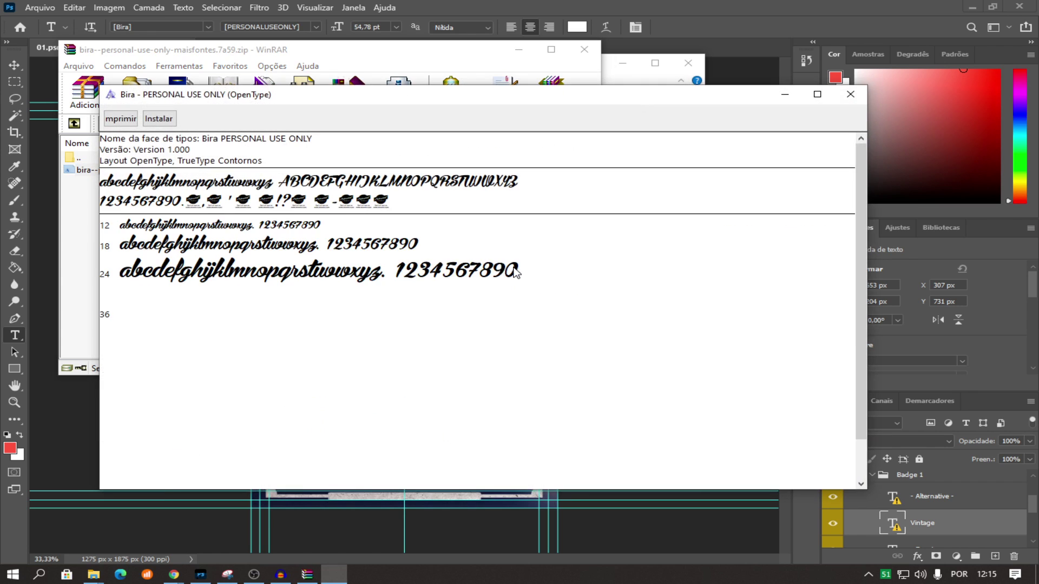
click(159, 118)
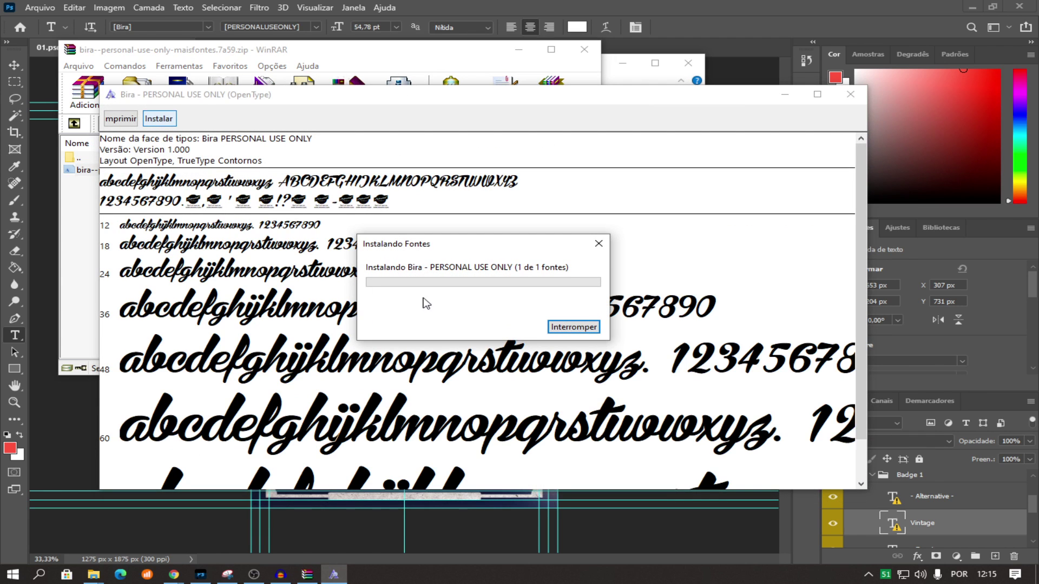
click(850, 93)
click(584, 50)
click(697, 16)
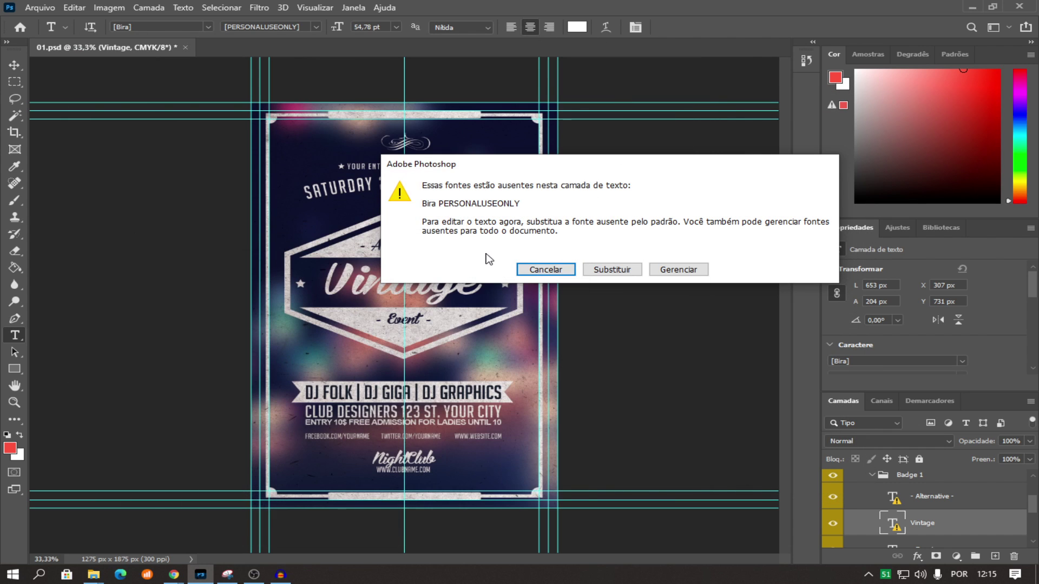
Cancel the missing-fonts warning and retype the Vintage headline as a first name.
click(548, 270)
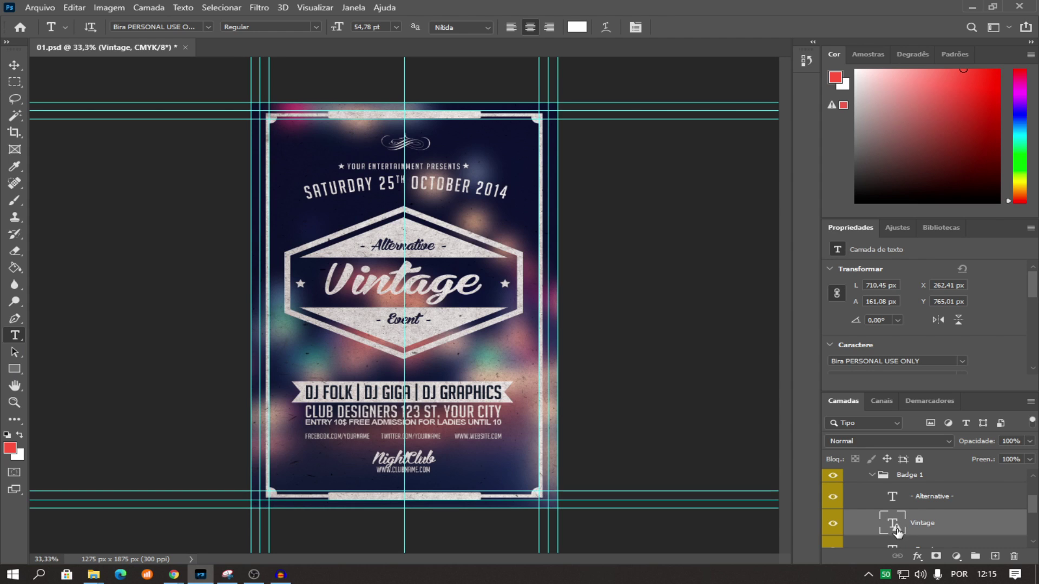
click(391, 297)
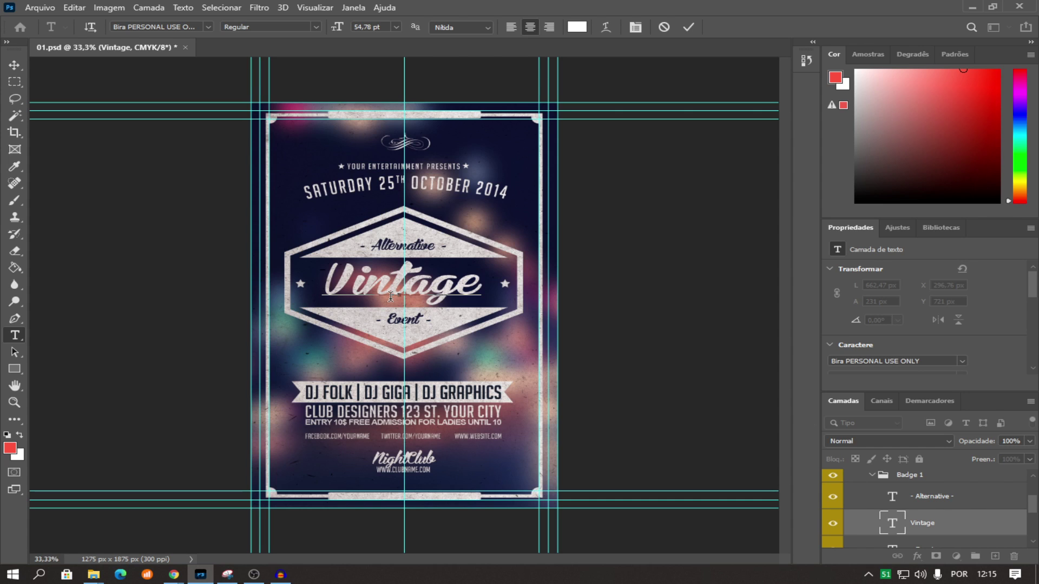
key(BackSpace)
key(BackSpace)
key(Delete)
key(Delete)
key(Delete)
key(Delete)
text(inici)
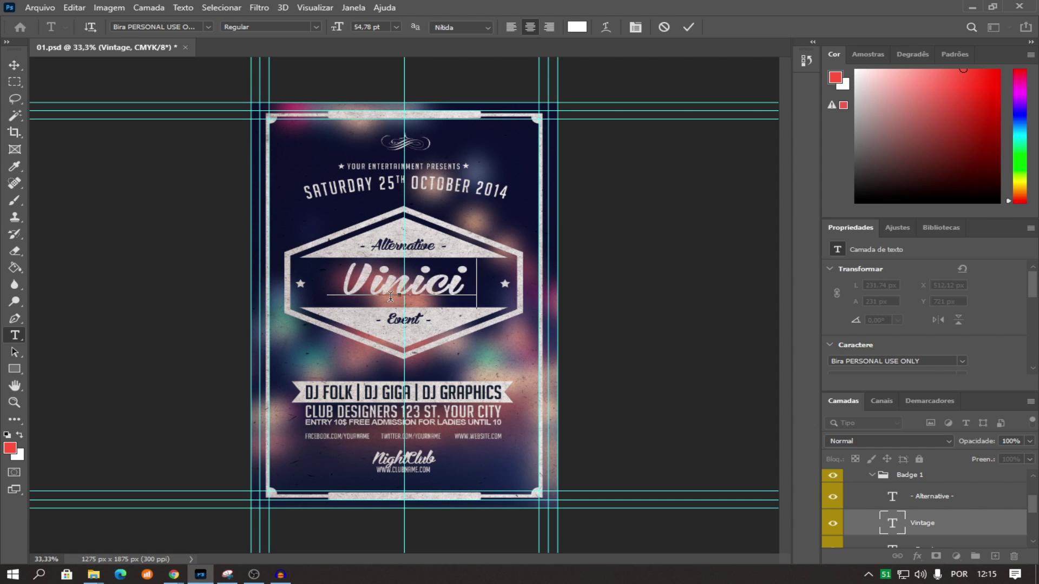
text(us)
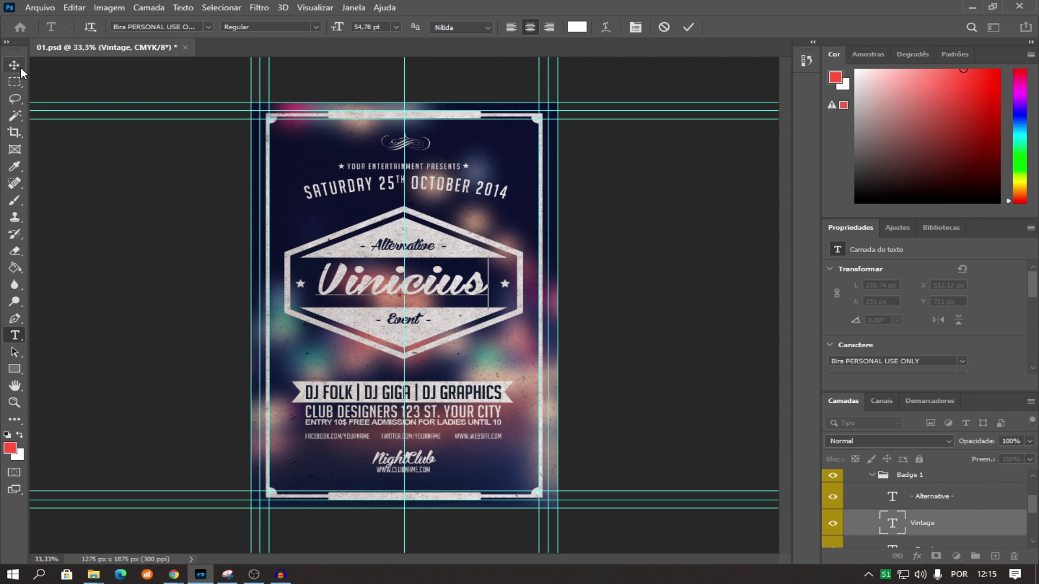
click(15, 65)
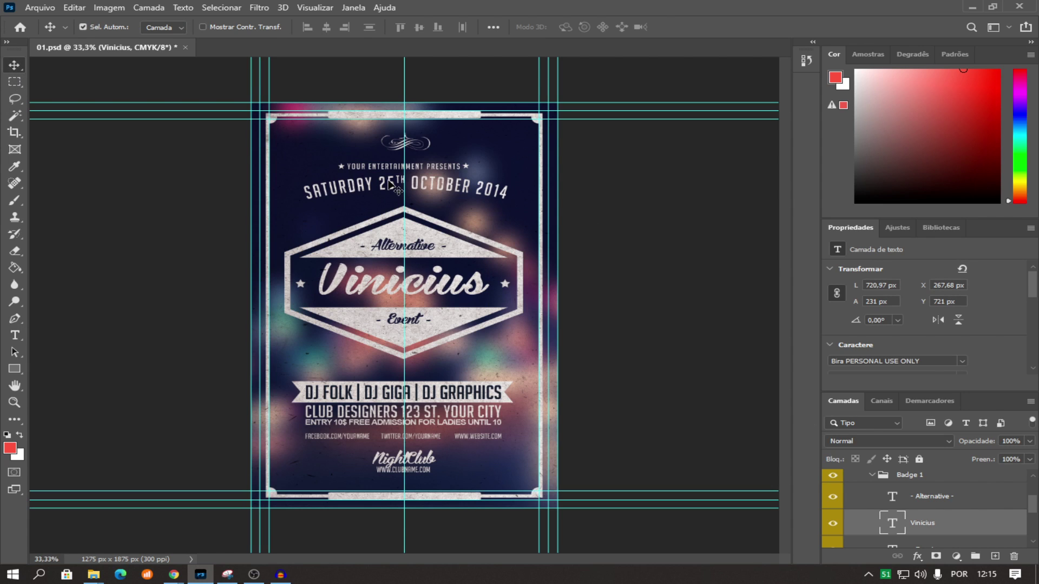